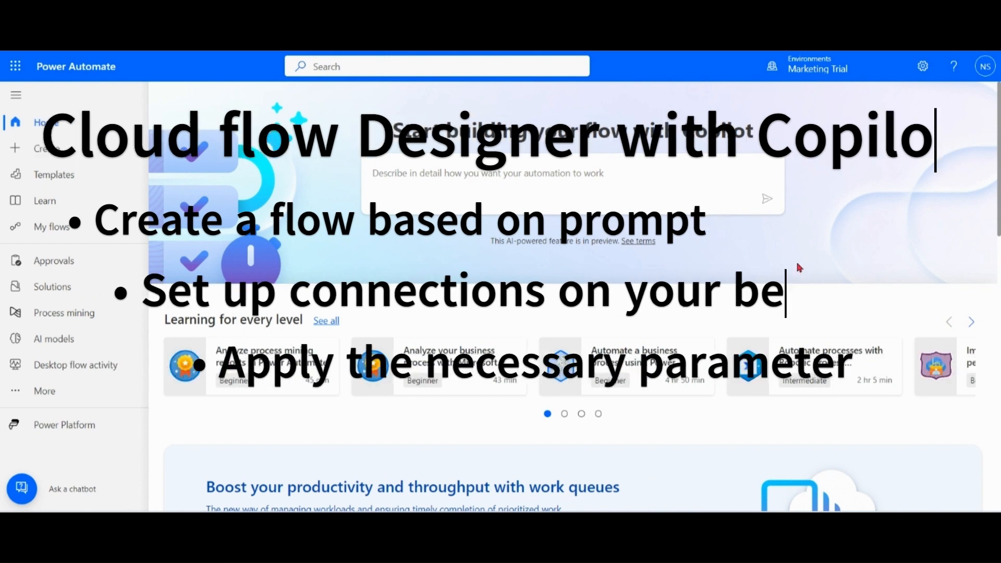
Ask Copilot to generate a flow that emails the named recipient if the lead source is web
click(553, 173)
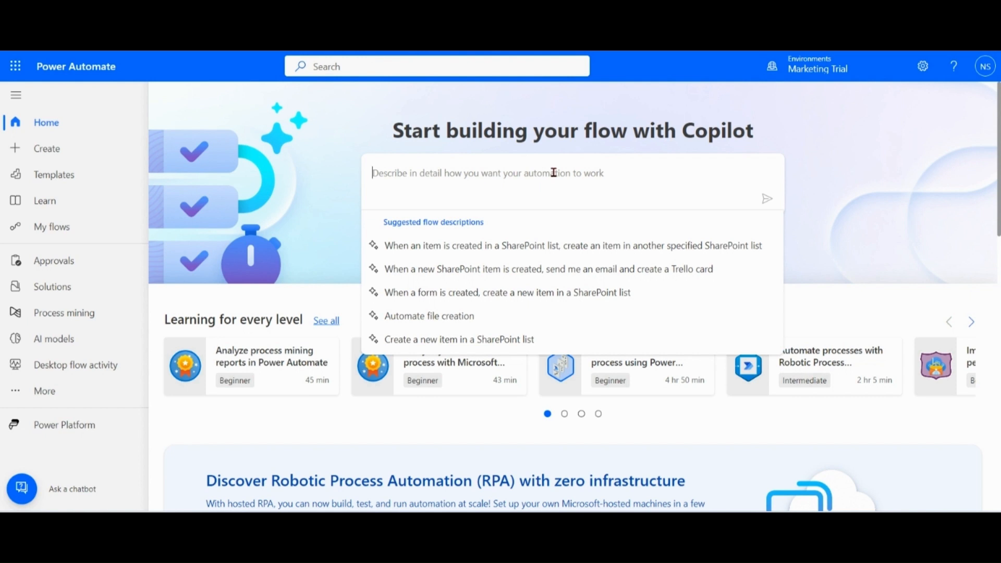
text(if lead)
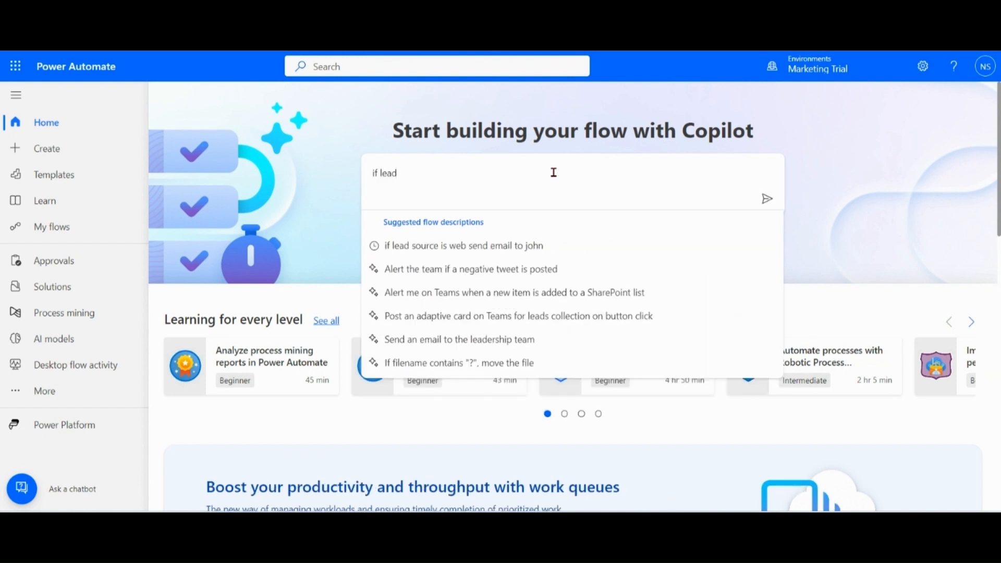
text( source is we)
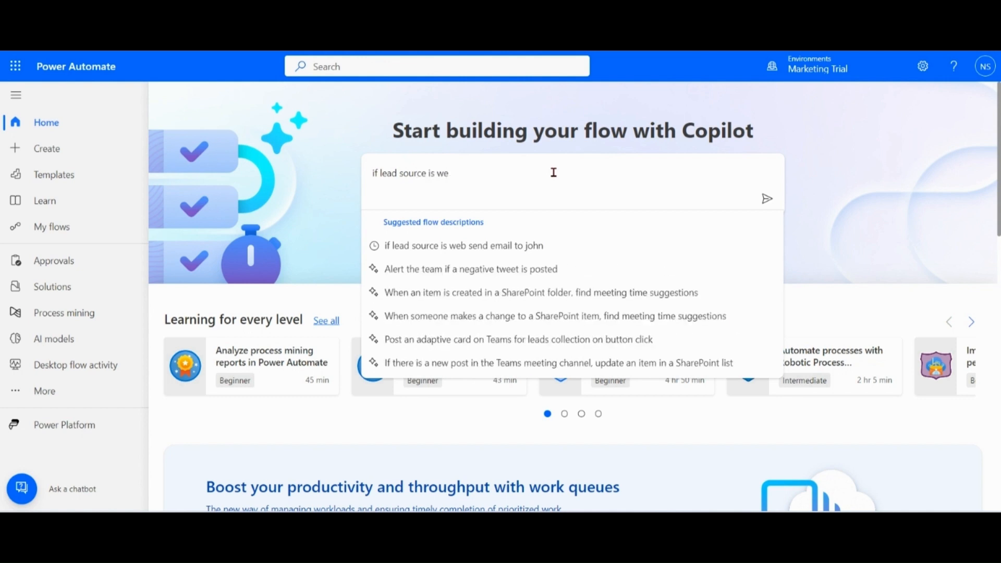
text(b send email to john)
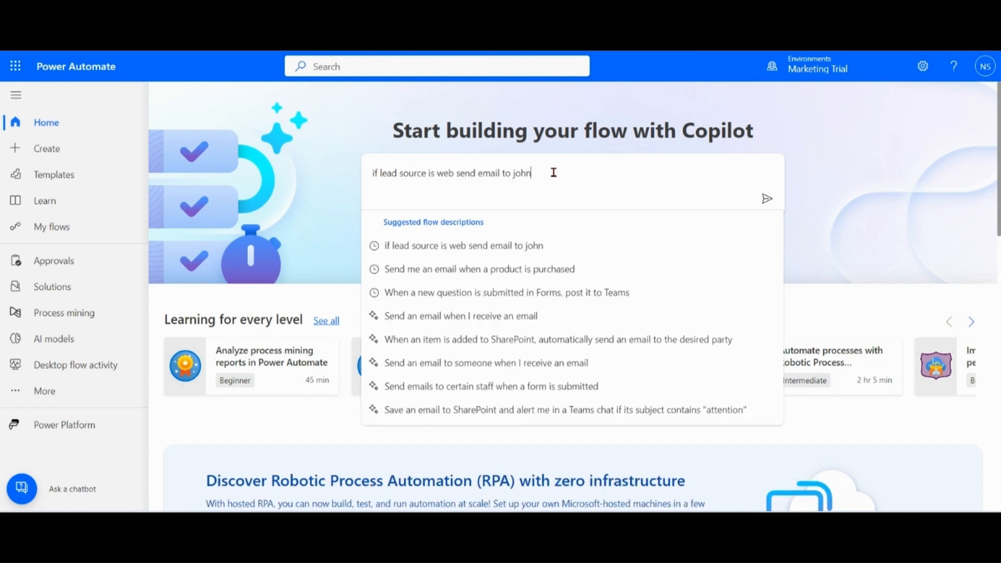
key(Return)
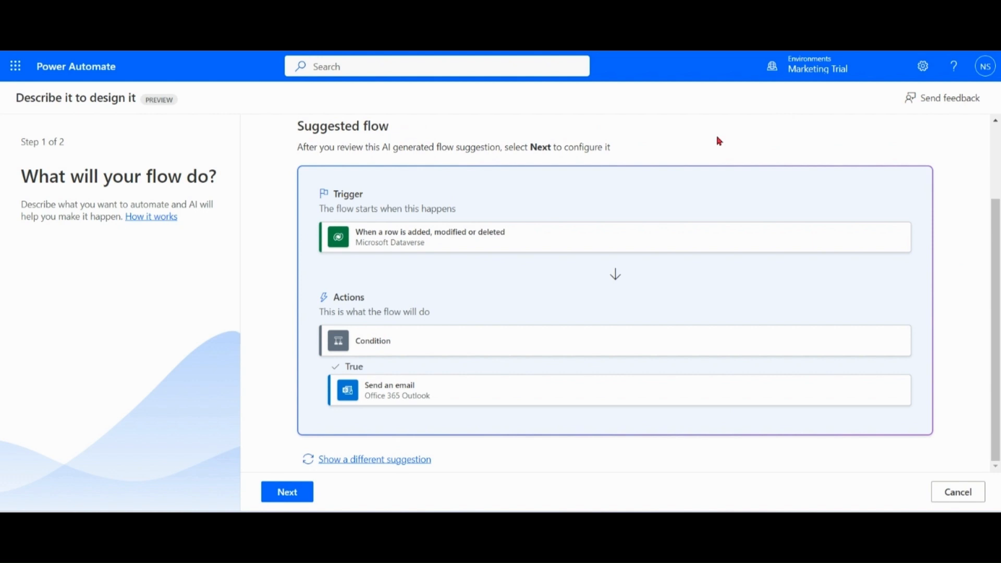
Compare an alternative suggestion and create the flow from the first one, triggered by Microsoft Dataverse "When a row is added, modified or deleted"
click(406, 461)
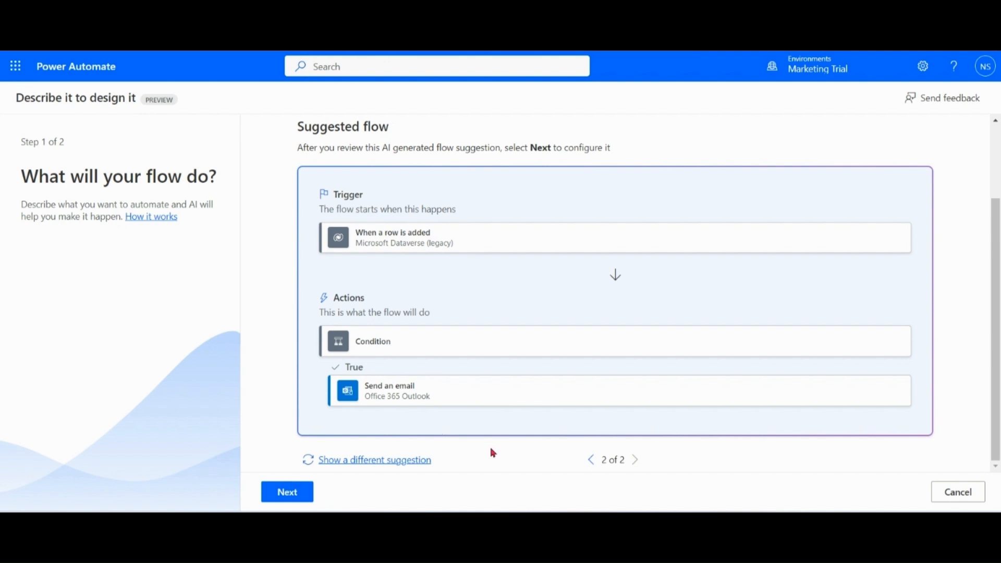
click(588, 462)
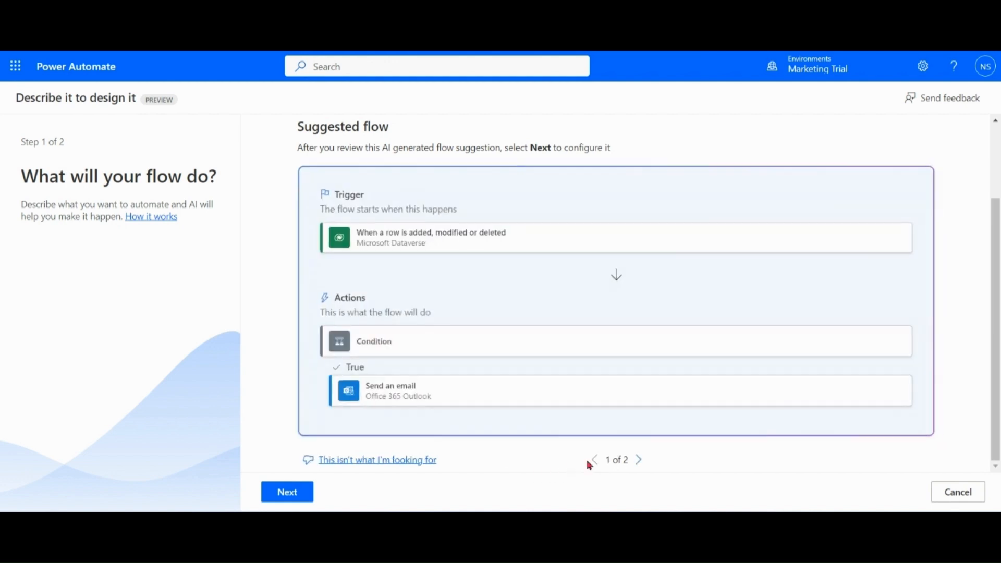
click(291, 497)
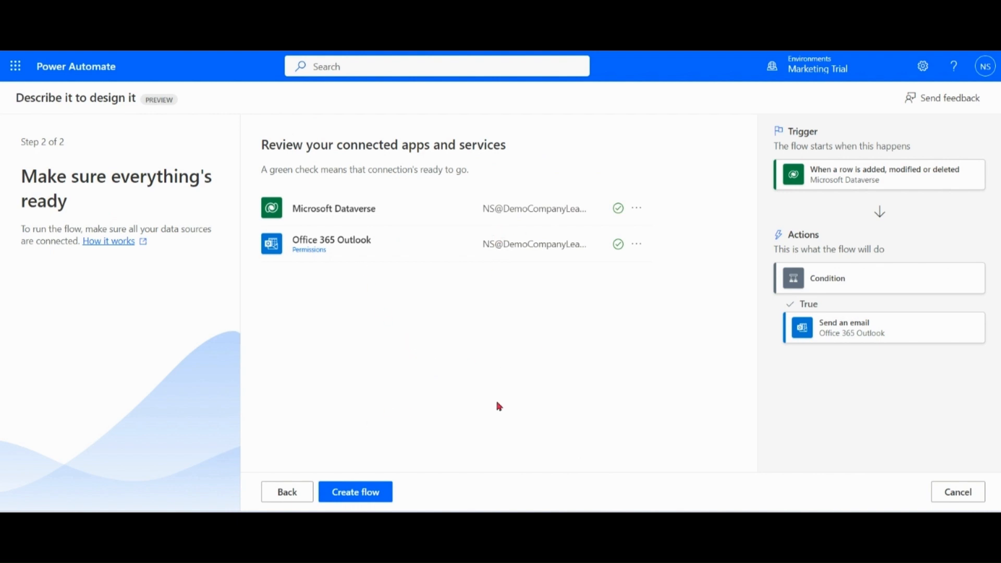
click(367, 493)
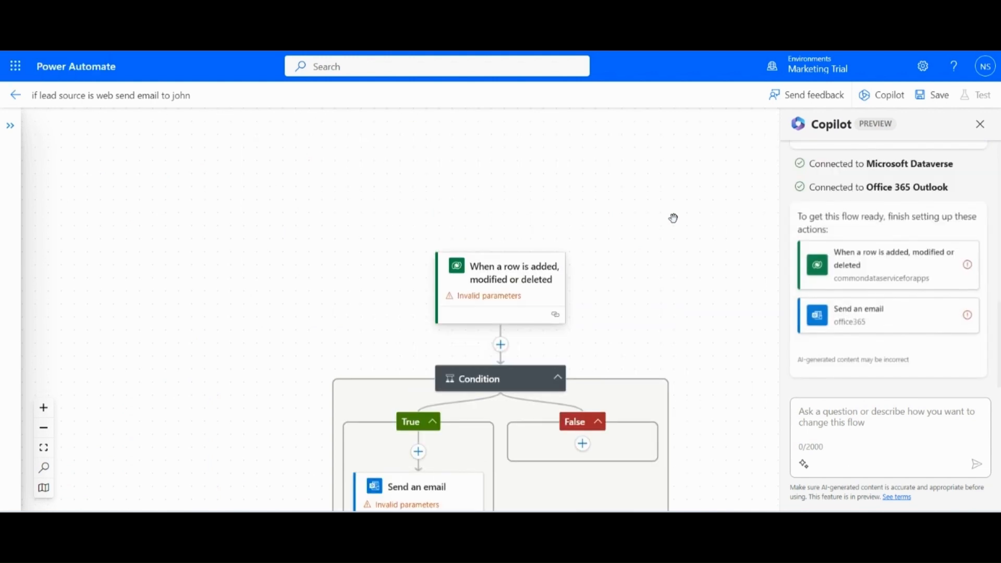
Set the table name of the "When a row is added, modified or deleted" trigger to Leads
drag(677, 243, 629, 142)
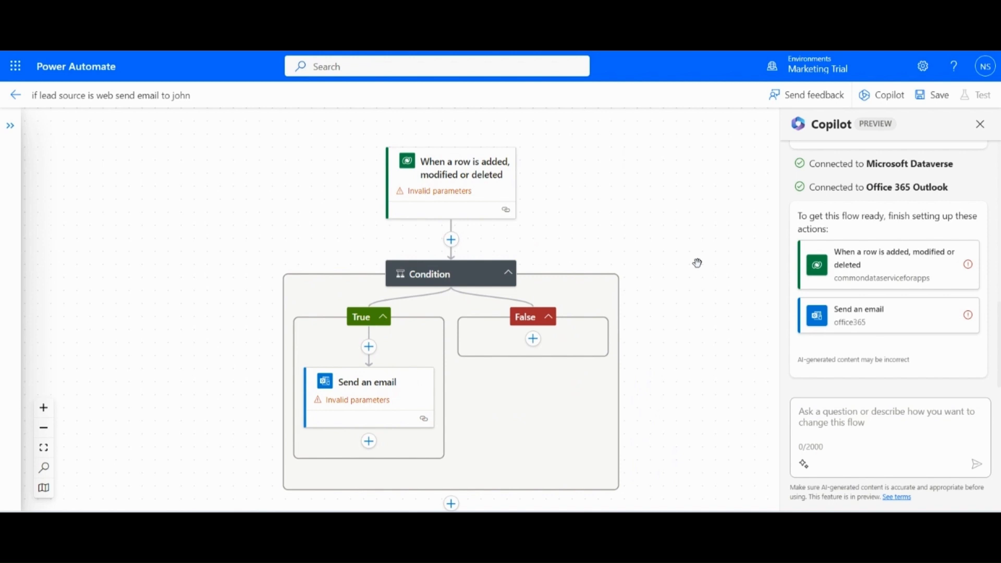
click(458, 199)
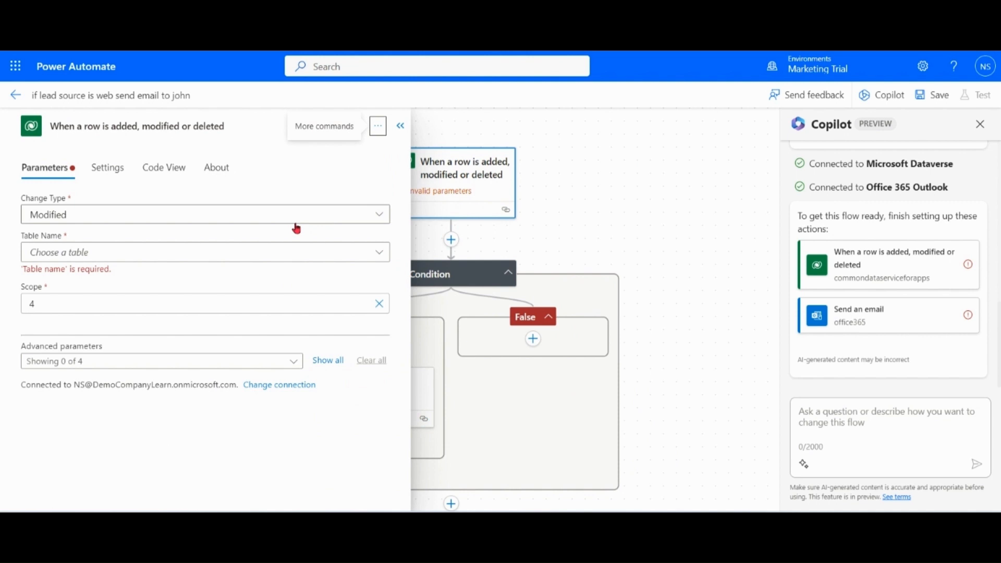
click(335, 256)
text(leads)
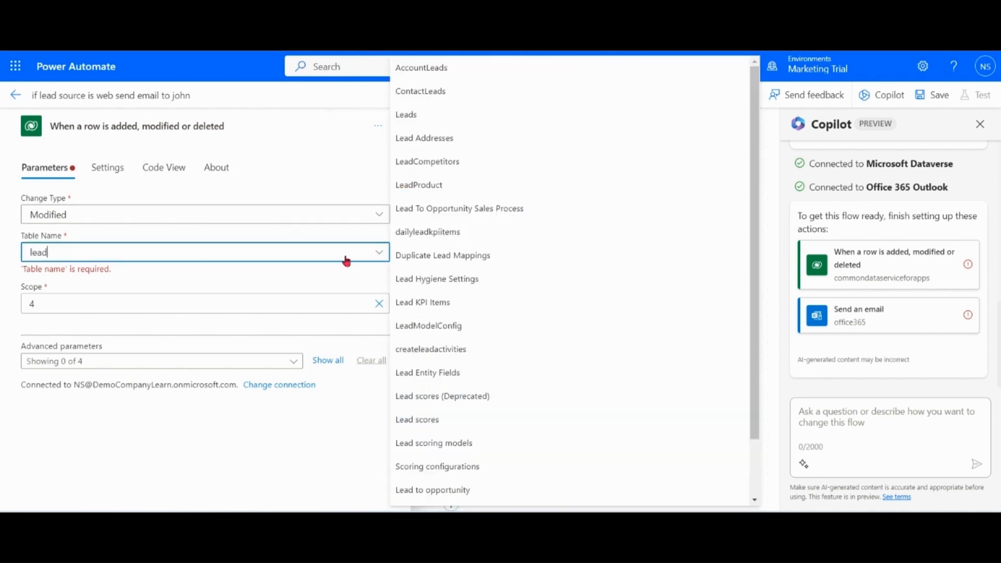
click(420, 111)
click(400, 126)
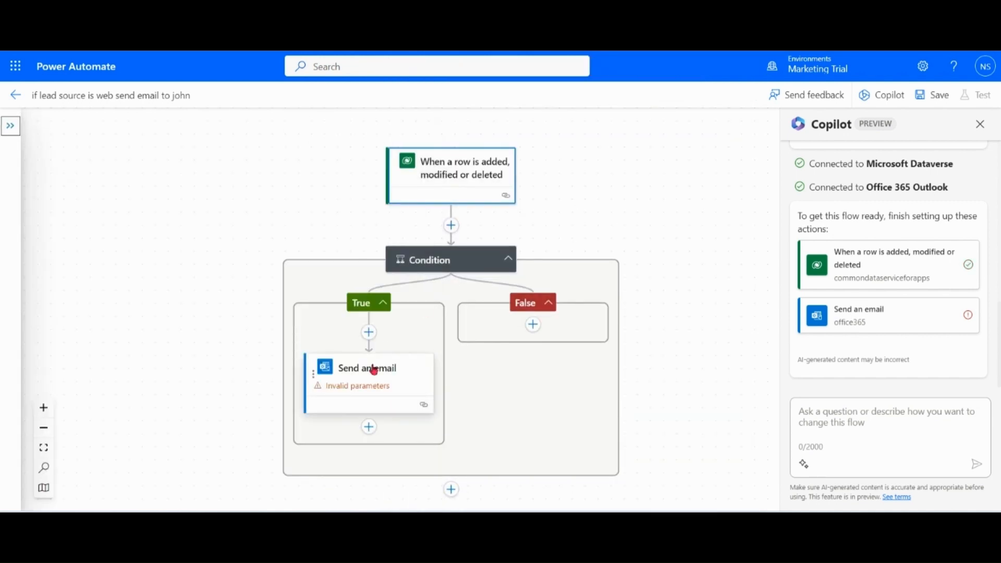
Fill in the Send an email action with the recipient's e-mail address, subject "Test Subject" and body "test message"
click(362, 393)
click(244, 223)
key(ctrl+v)
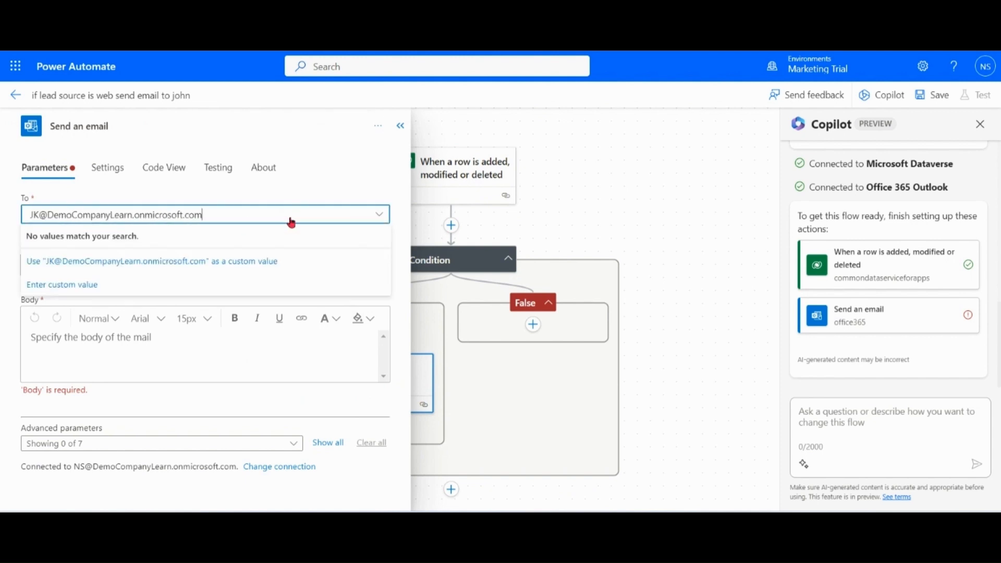
click(236, 269)
text(Test Subject)
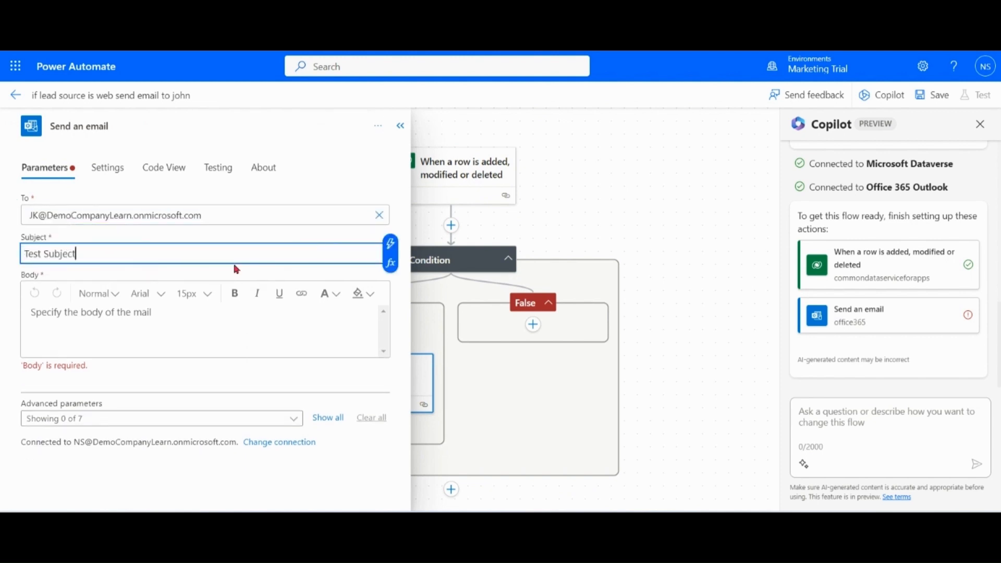
click(201, 327)
text(test message)
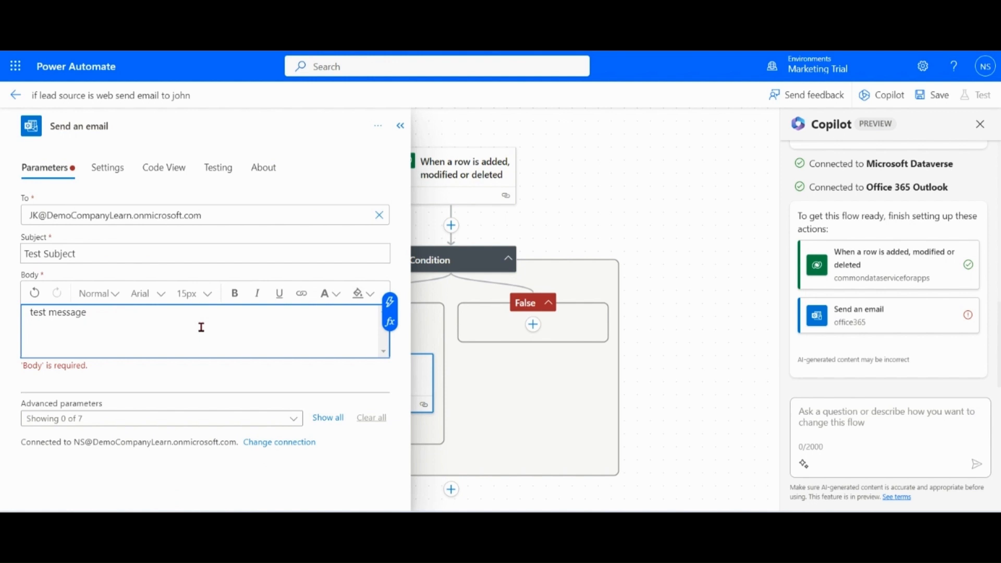
click(633, 211)
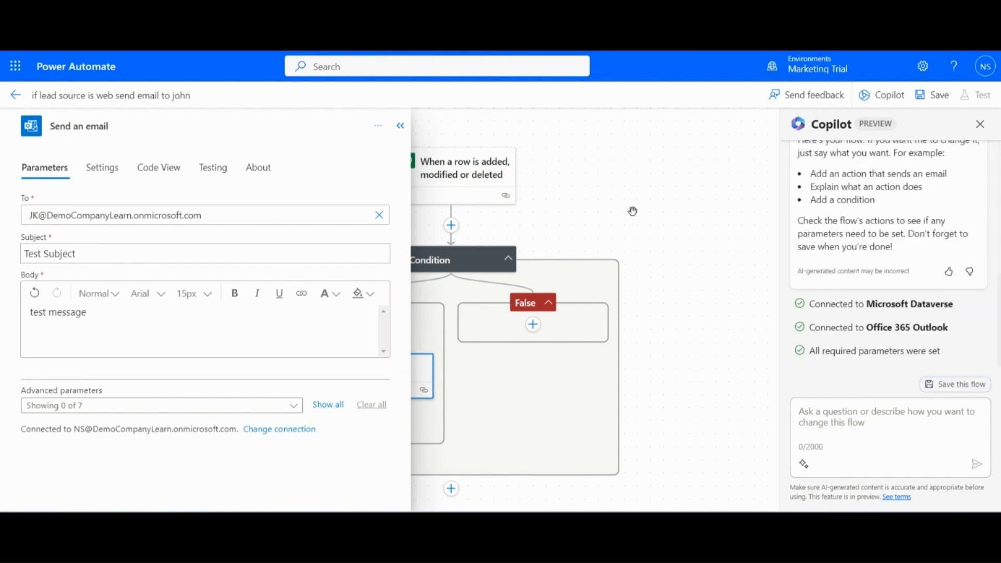
click(399, 127)
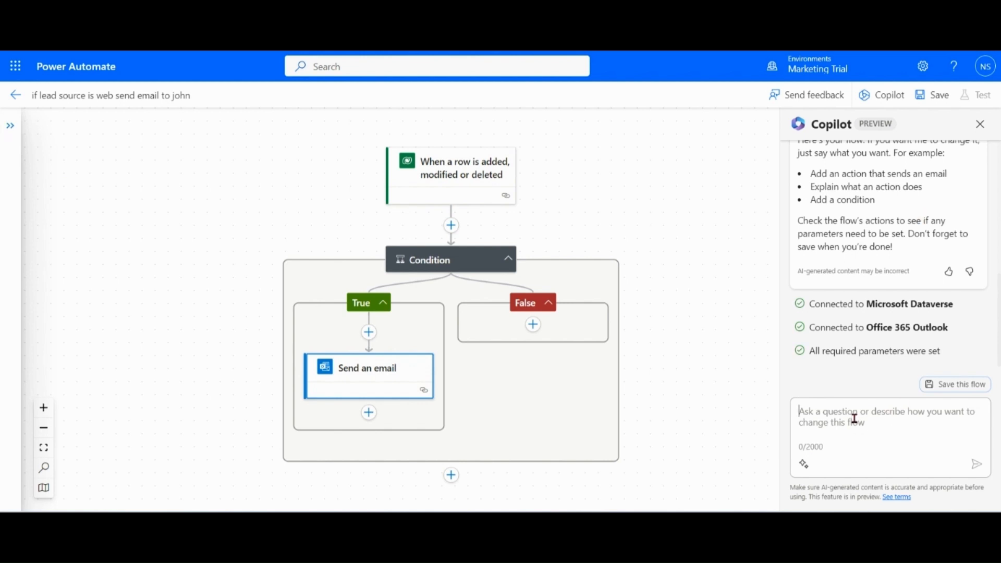
Ask Copilot the question "how we can connect cloud flow to dynamics 365 sales"
click(803, 463)
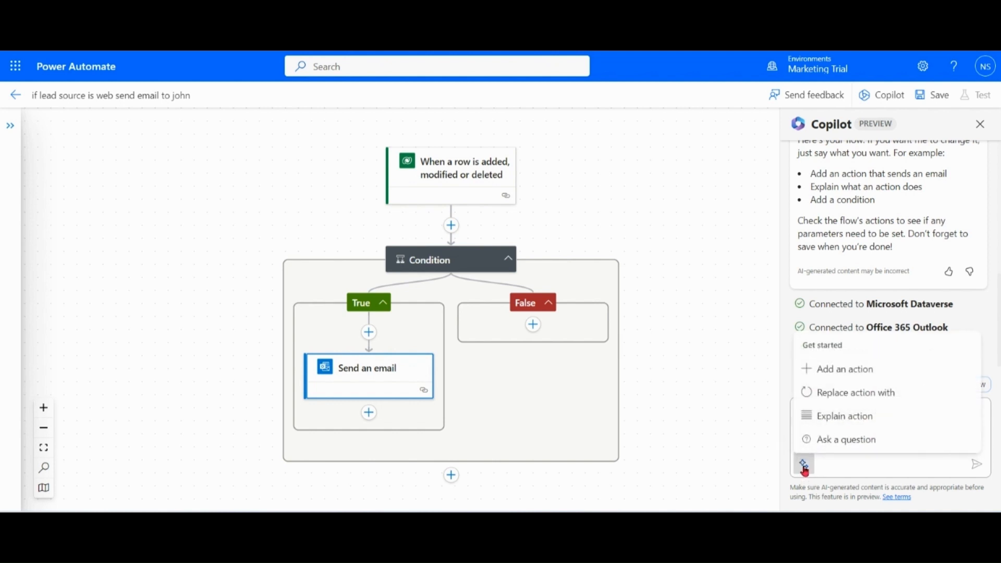
click(855, 447)
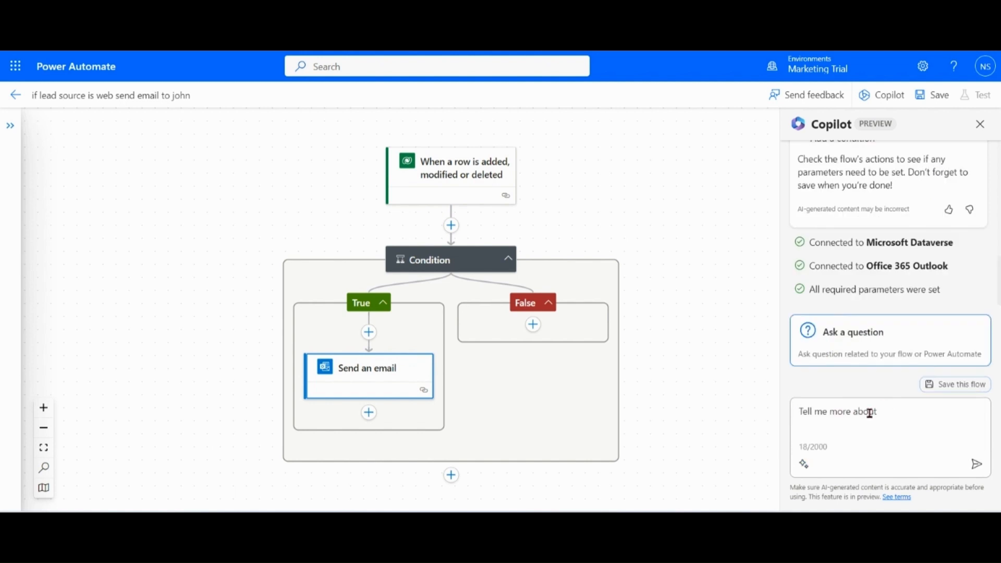
text(how e)
key(BackSpace)
text(we can)
drag(941, 415, 849, 412)
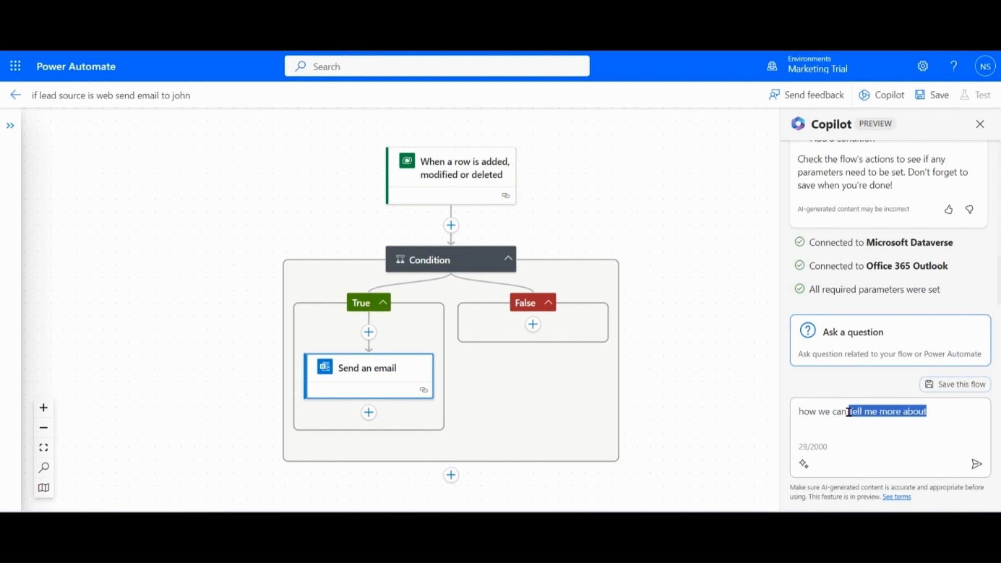
text(connect)
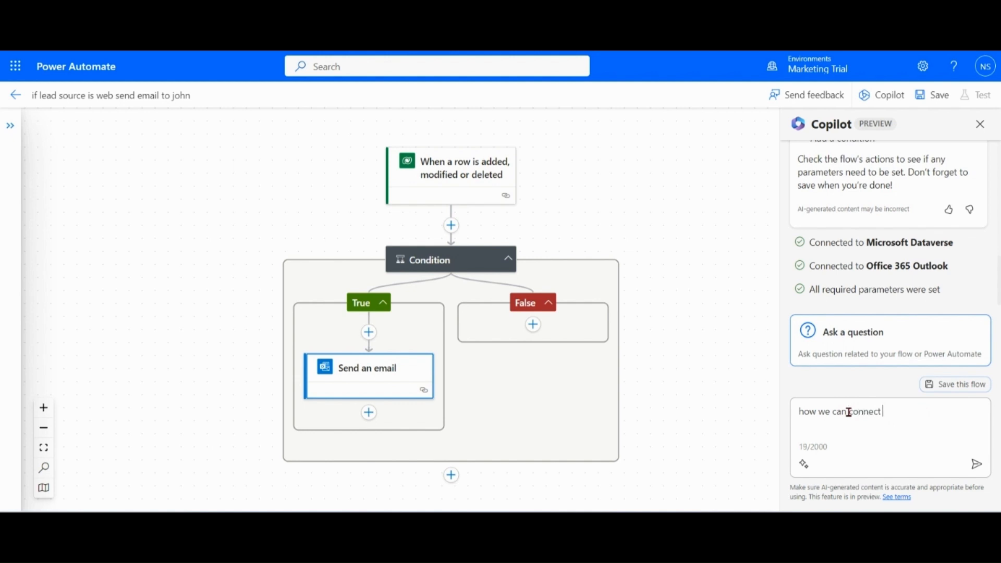
text( cloud flow to dynamics)
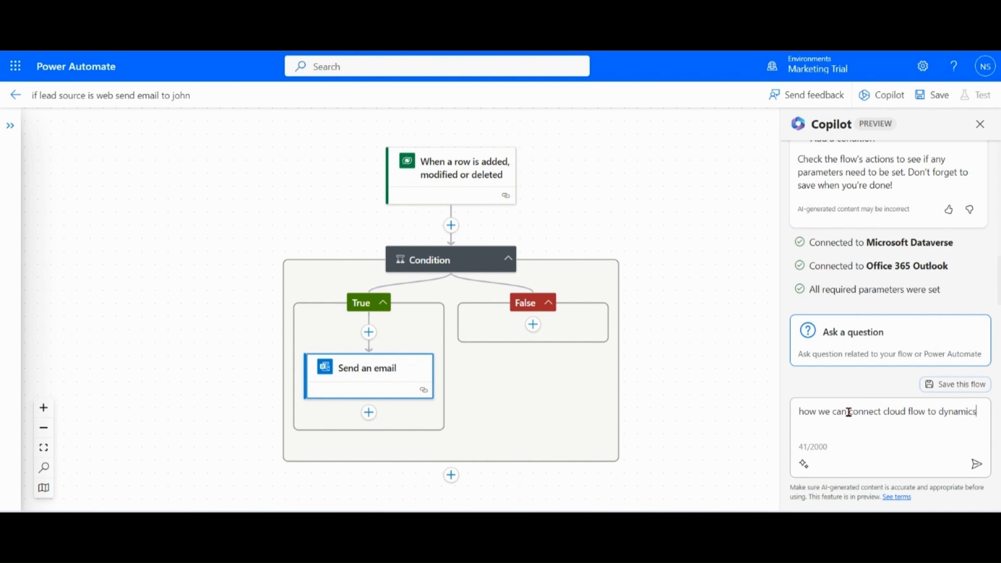
text( 365 sales)
key(Return)
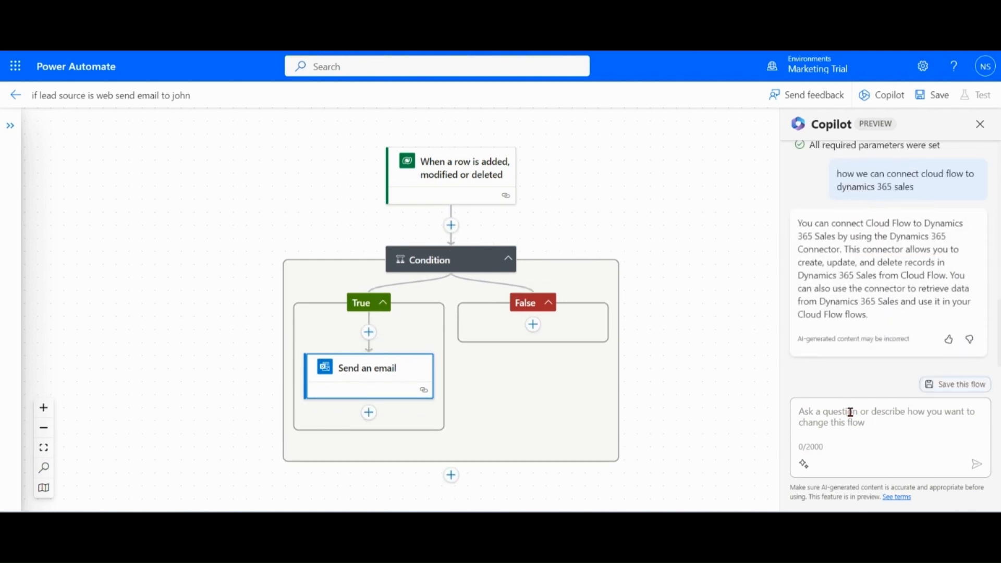
Ask Copilot "how we can call child flows"
text(how we can call child)
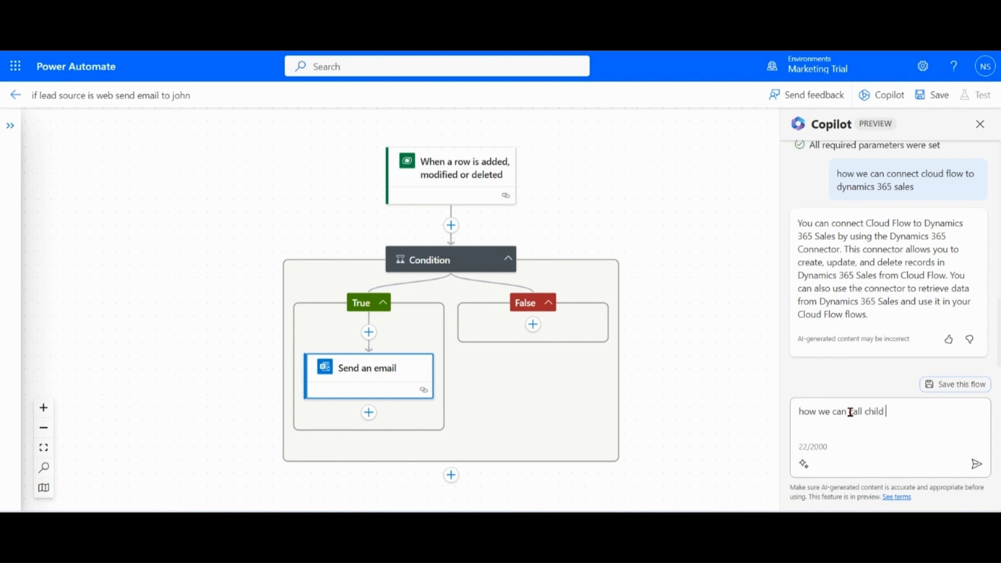
text( flows)
key(Return)
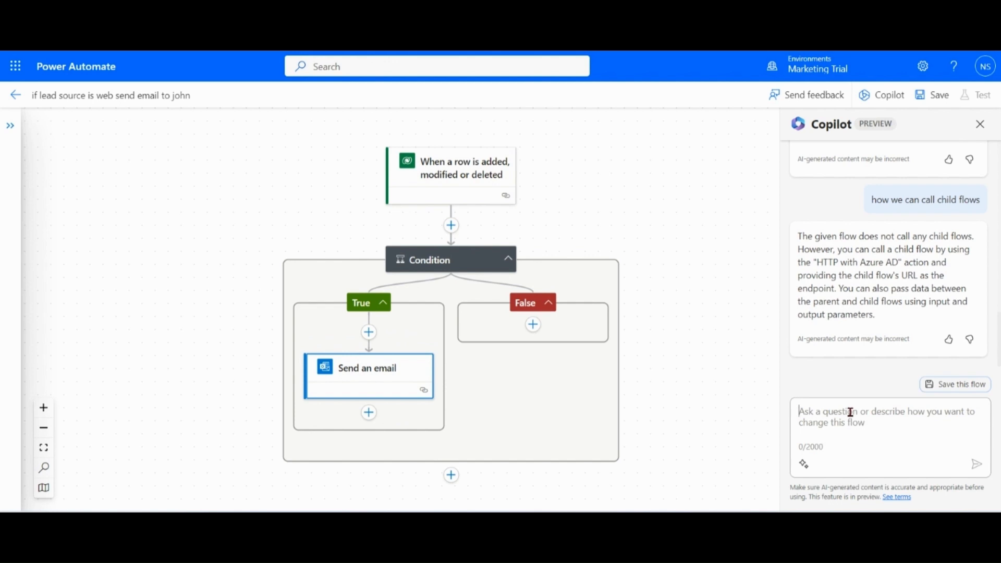
Have Copilot explain the Send an email action and the "When a row is added, modified or deleted" trigger
click(804, 465)
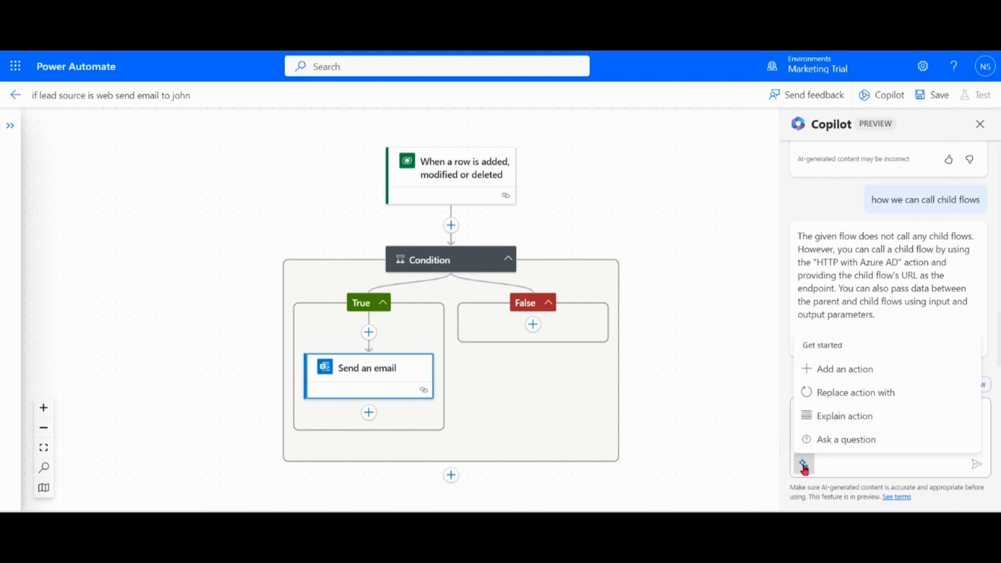
click(848, 419)
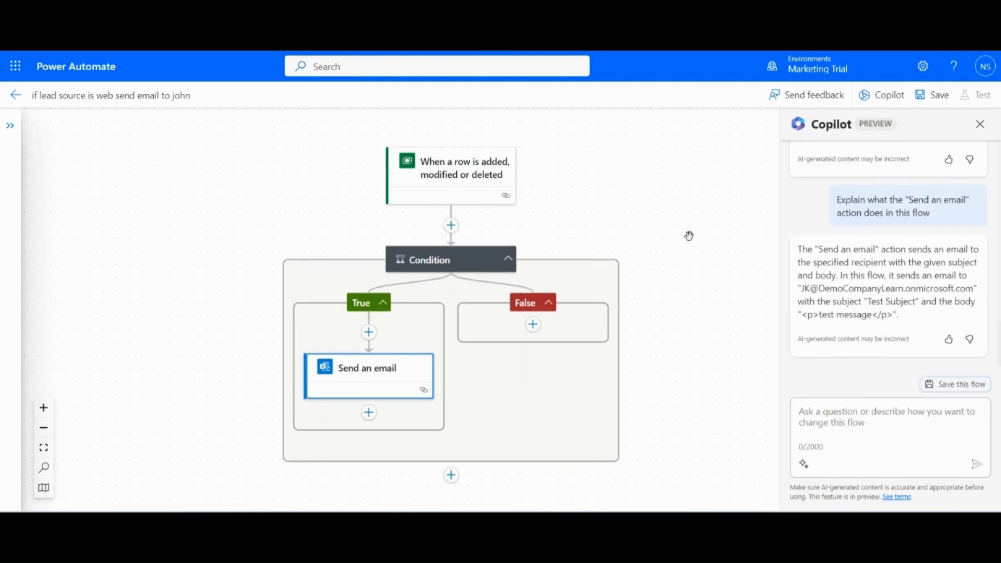
click(482, 174)
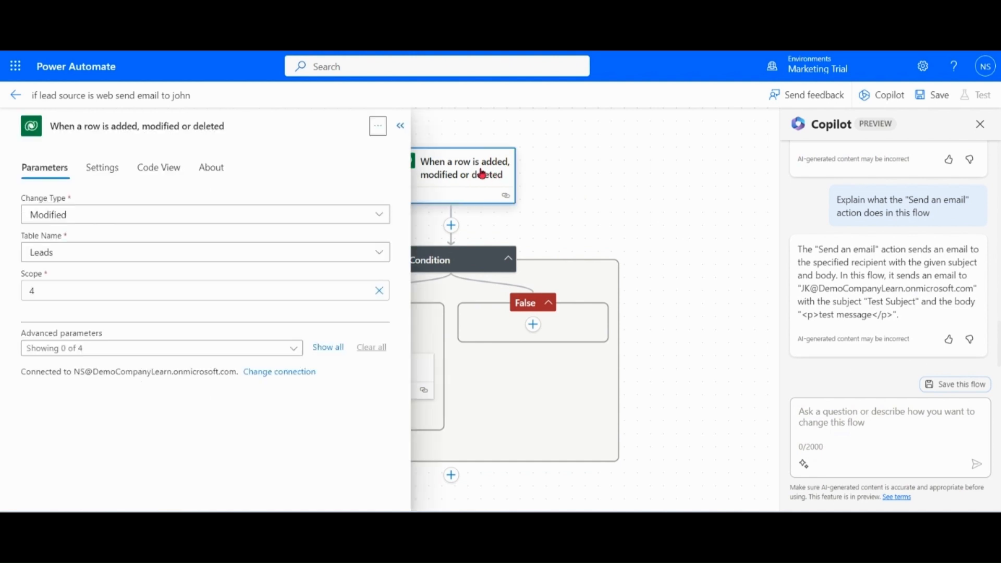
click(803, 464)
click(853, 417)
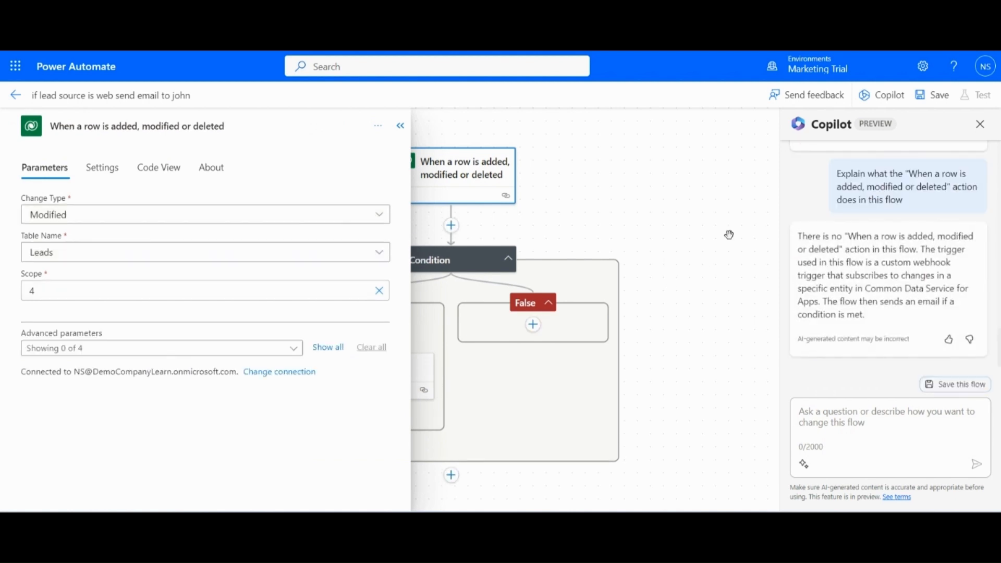
drag(797, 235, 891, 308)
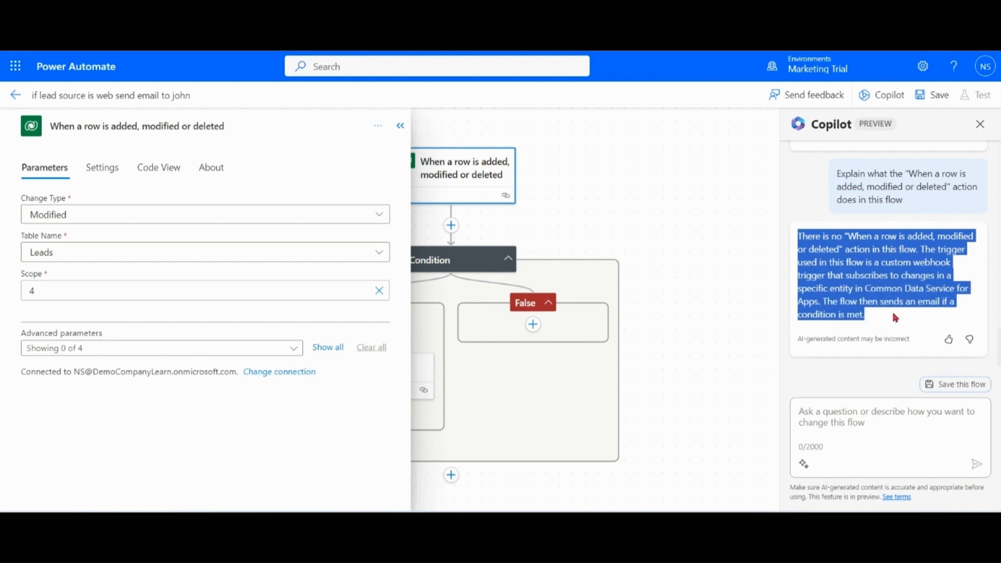
click(400, 125)
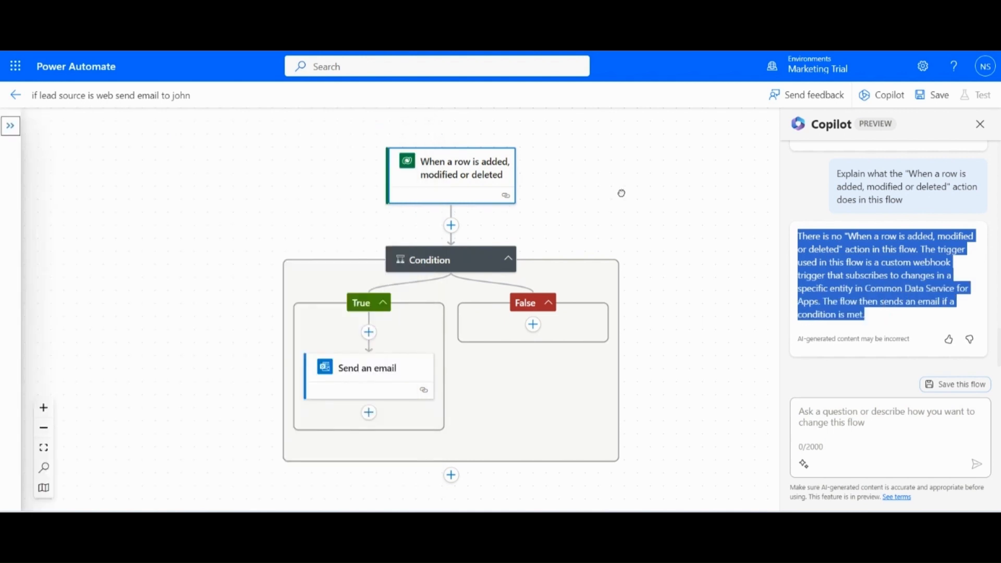
click(411, 335)
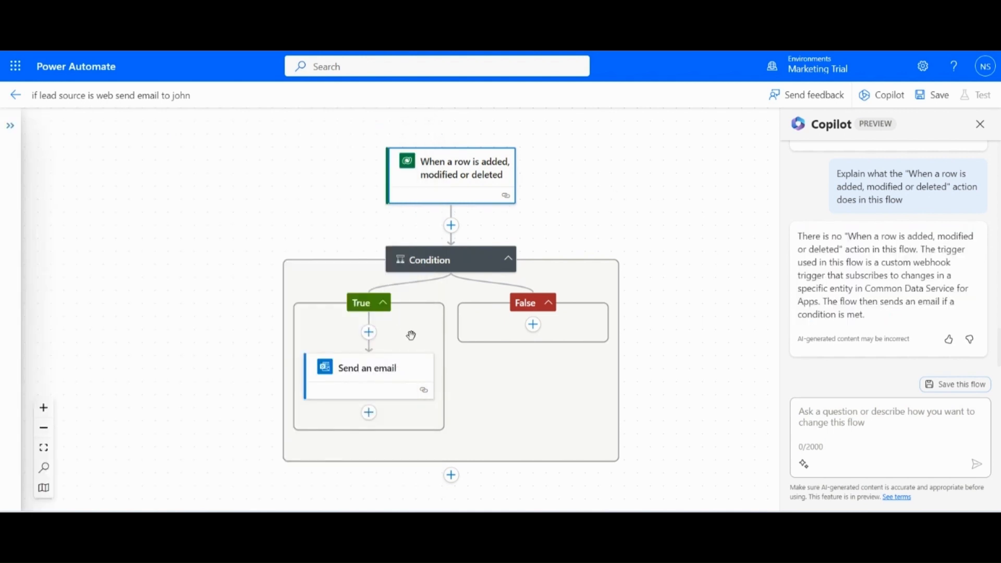
Have Copilot explain what the Condition action does in this flow, and close the action's details
click(443, 270)
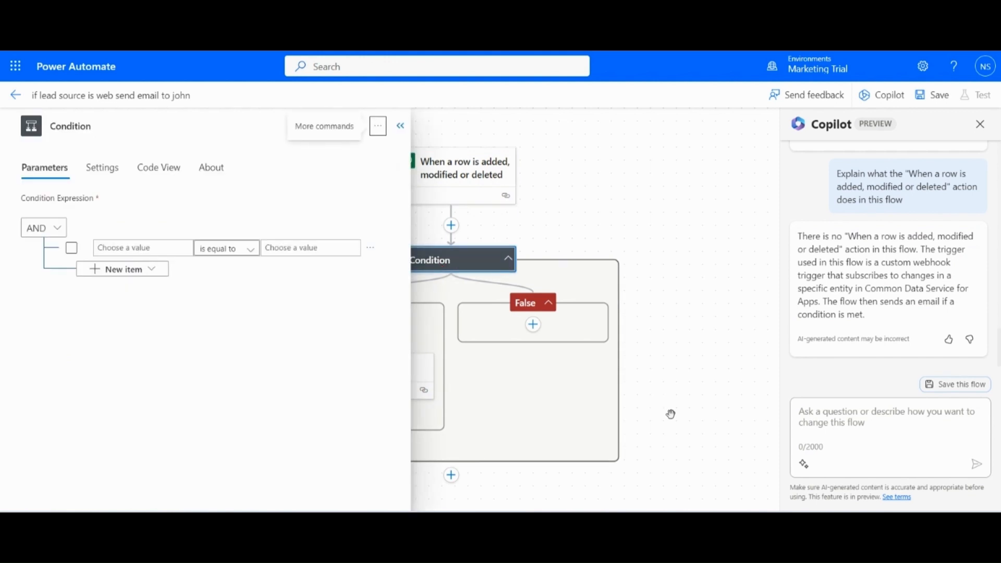
click(803, 463)
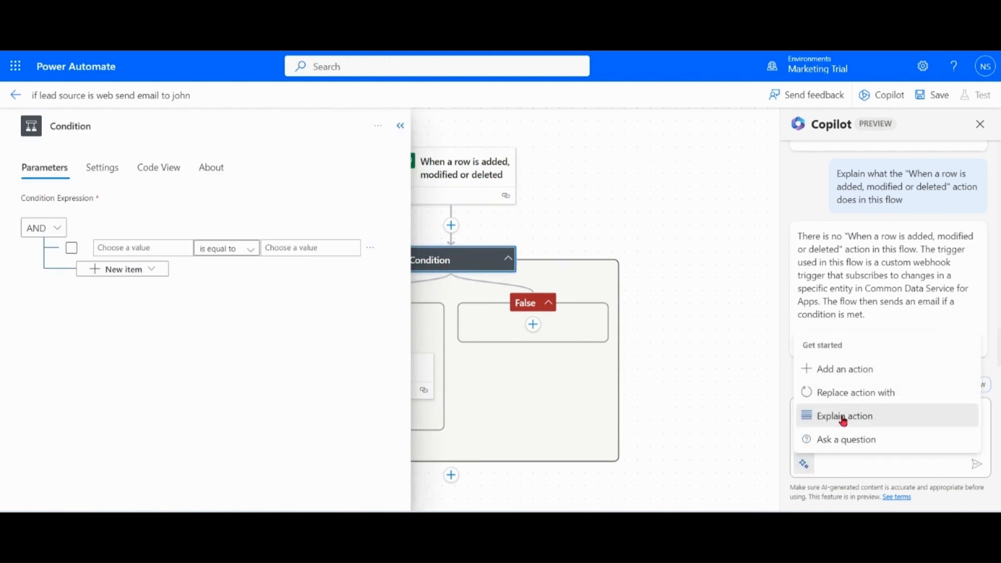
click(818, 416)
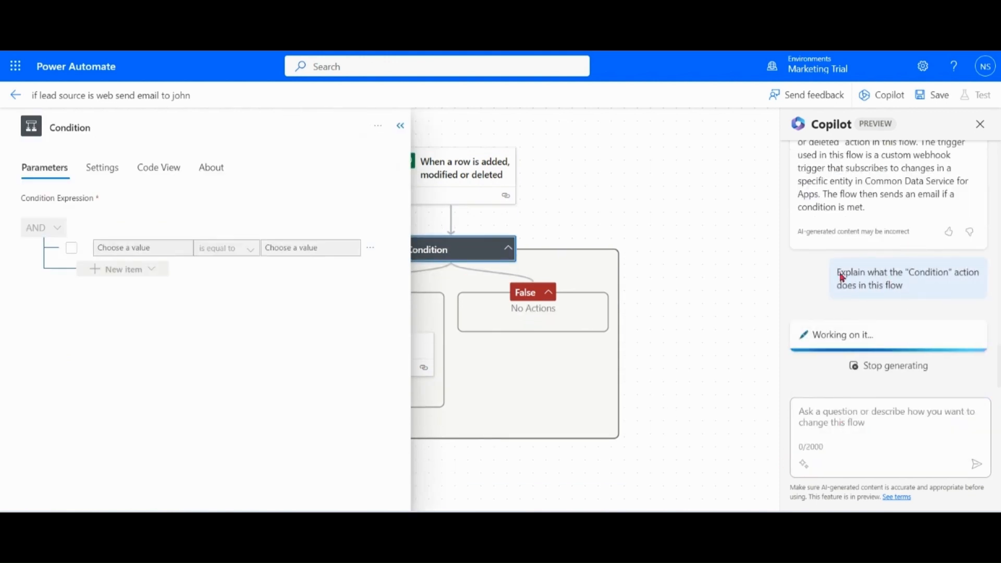
drag(839, 277, 889, 276)
click(891, 290)
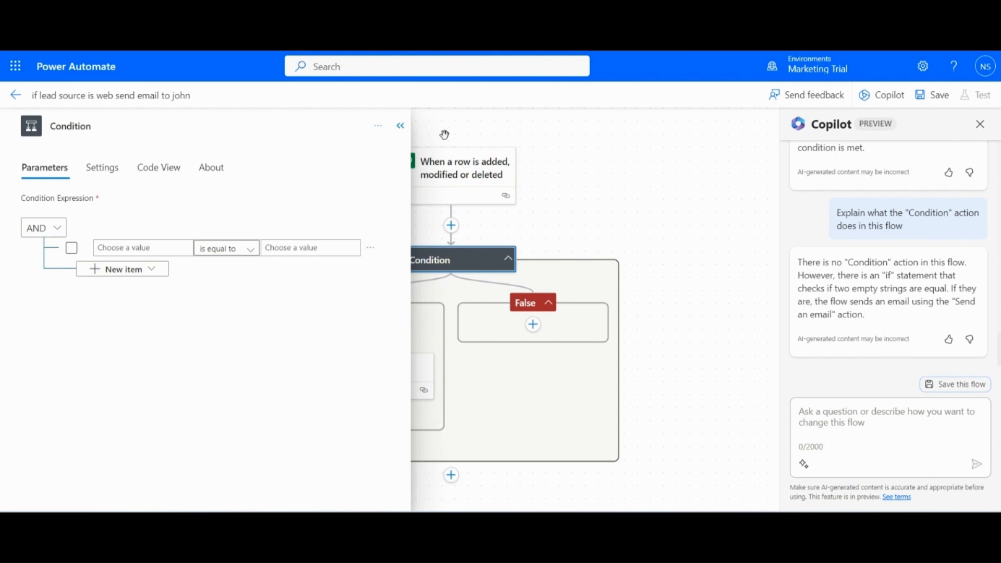
click(401, 126)
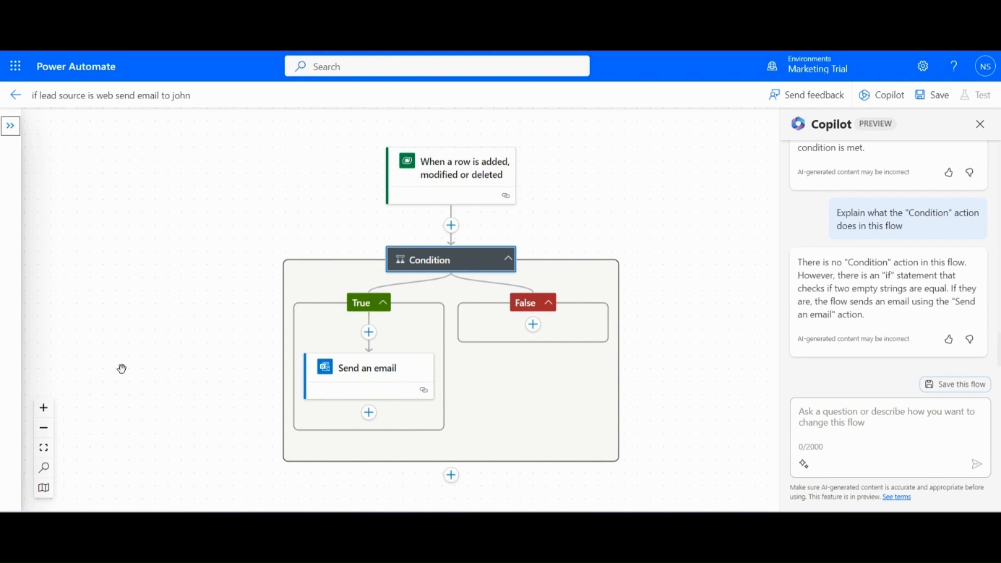
Have Copilot explain what the whole flow does
click(44, 468)
click(853, 302)
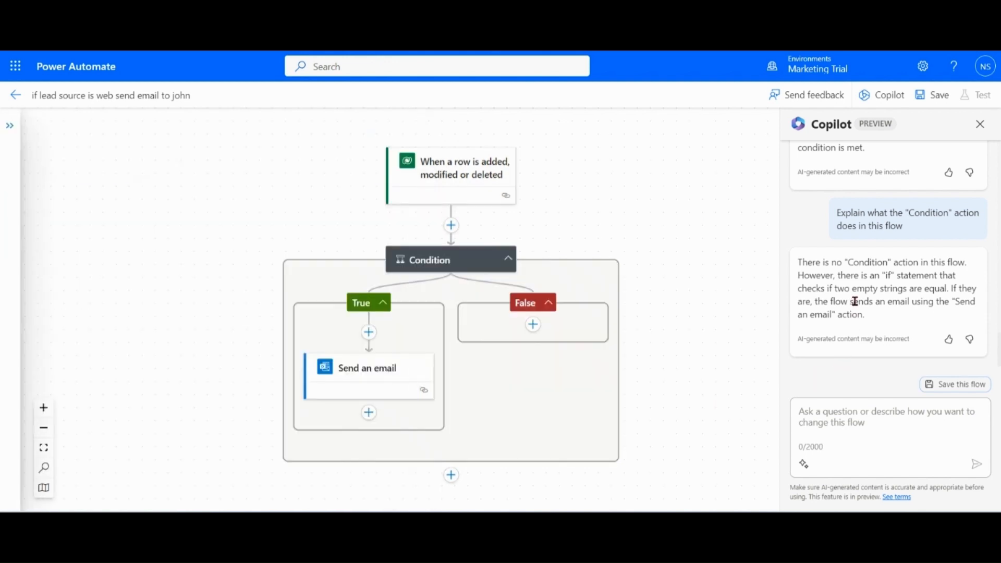
click(804, 464)
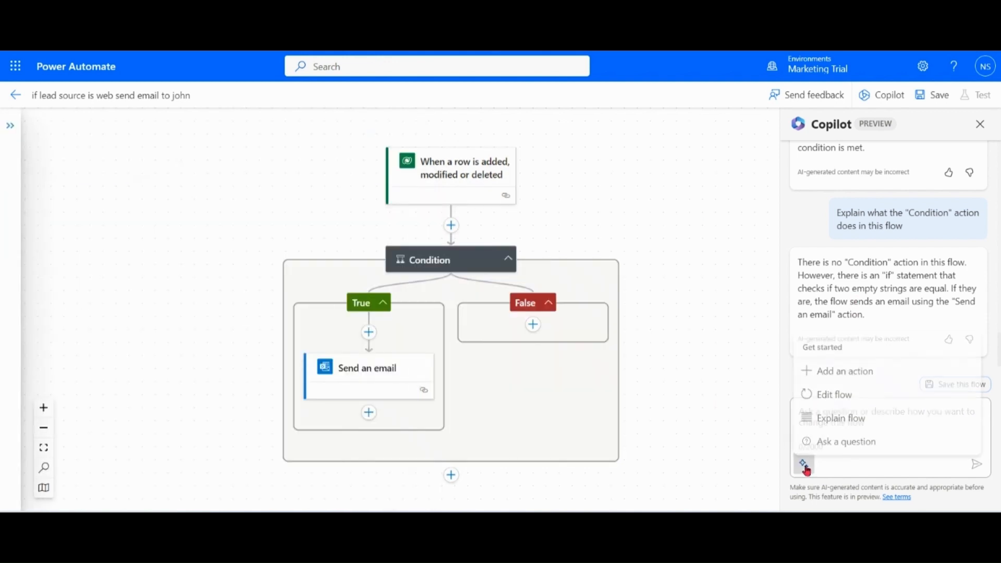
click(840, 416)
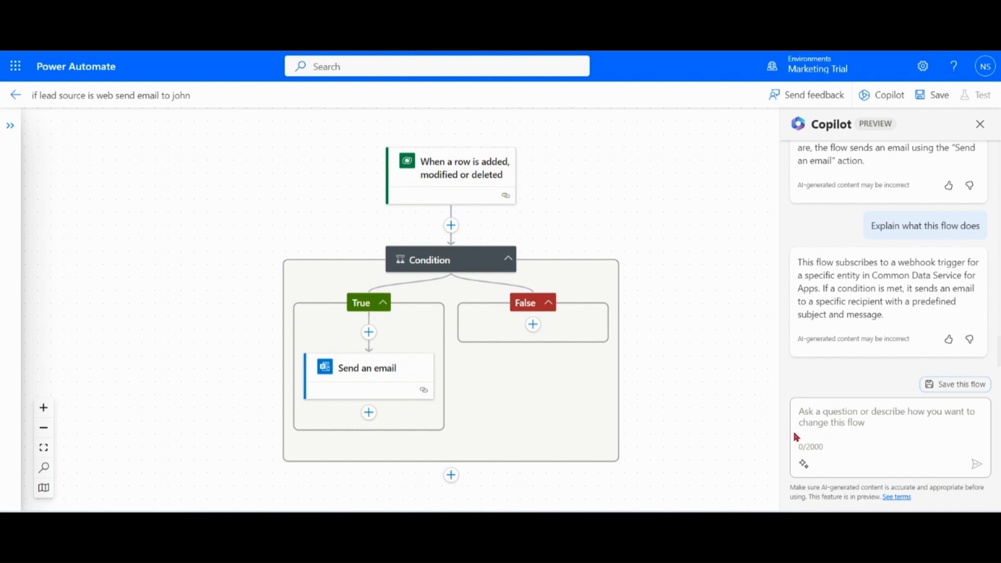
Ask Copilot to change the flow with the request "after sending email send invite after one week"
click(804, 464)
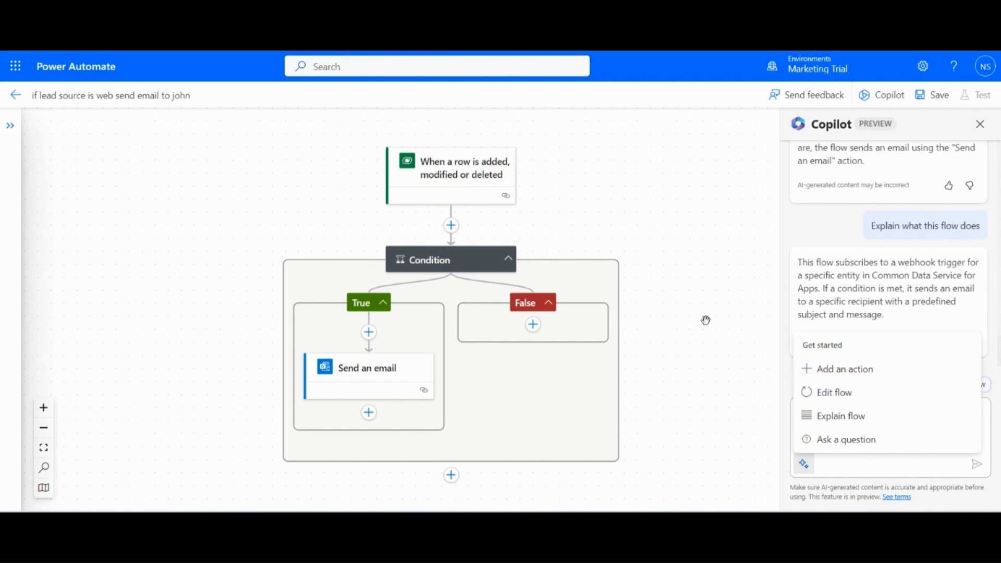
click(826, 235)
click(844, 413)
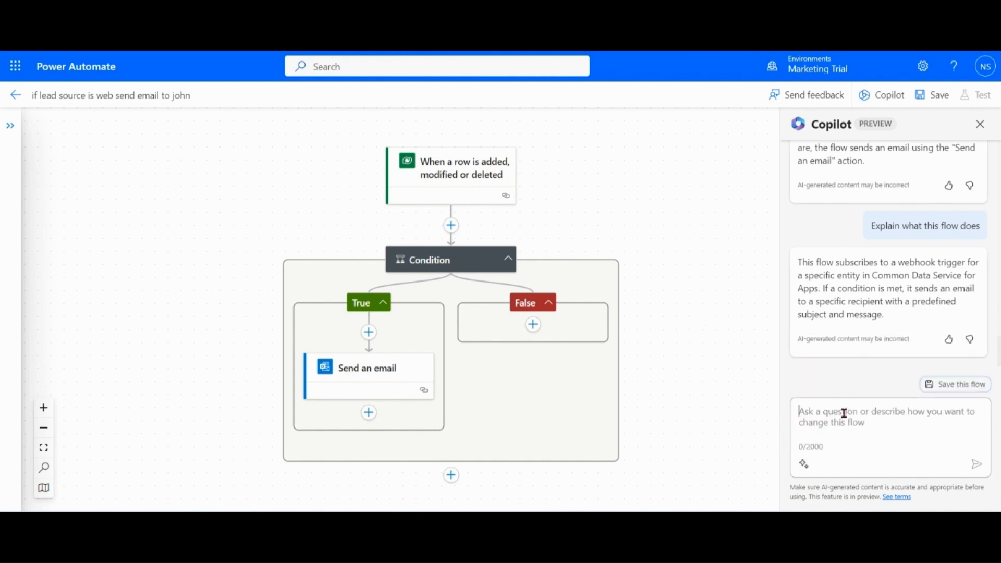
text(after sending email send invite after one week)
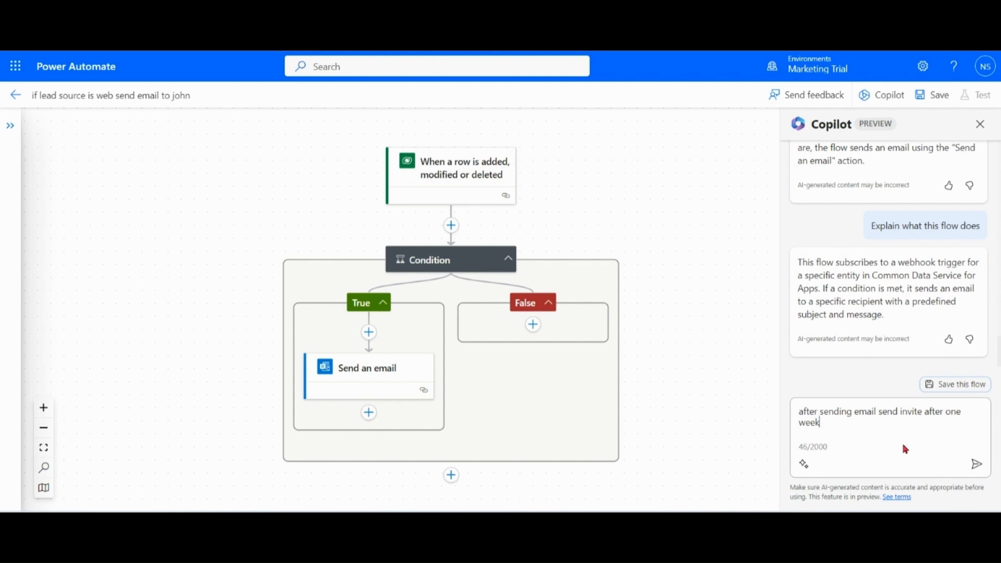
click(976, 463)
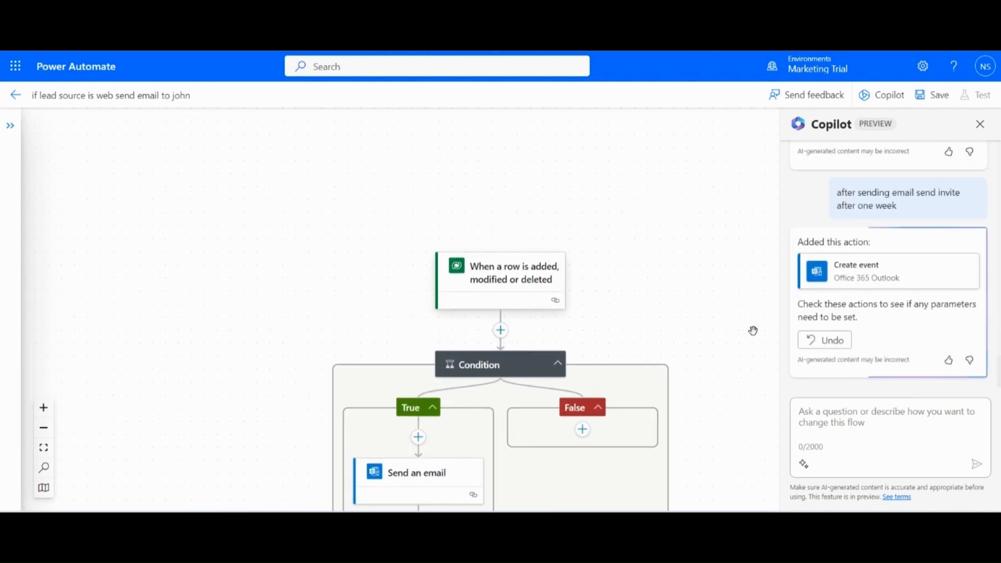
Complete the Create event action with subject "Test Subject" and time zone (UTC-08:00) Baja California
drag(672, 314, 644, 139)
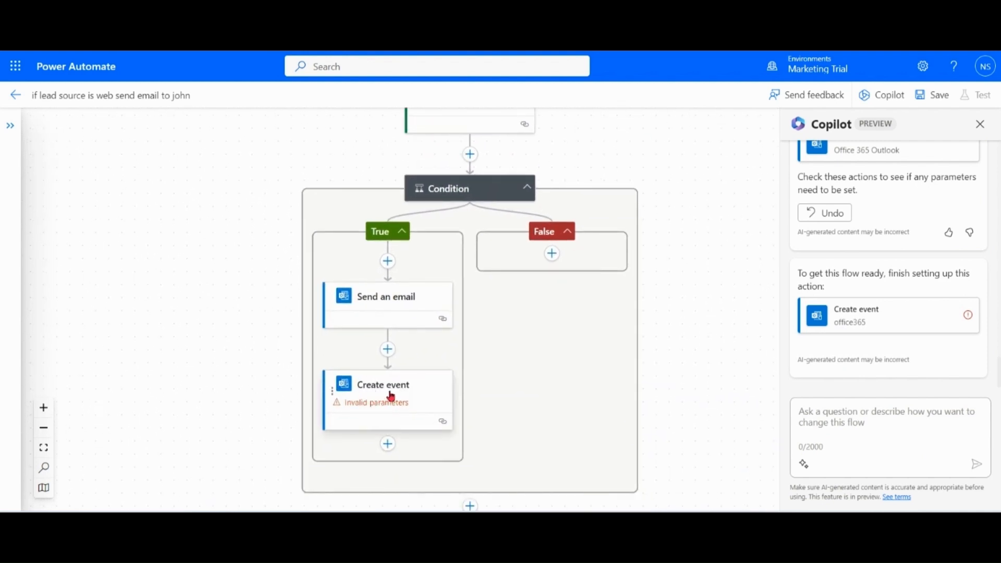
click(378, 406)
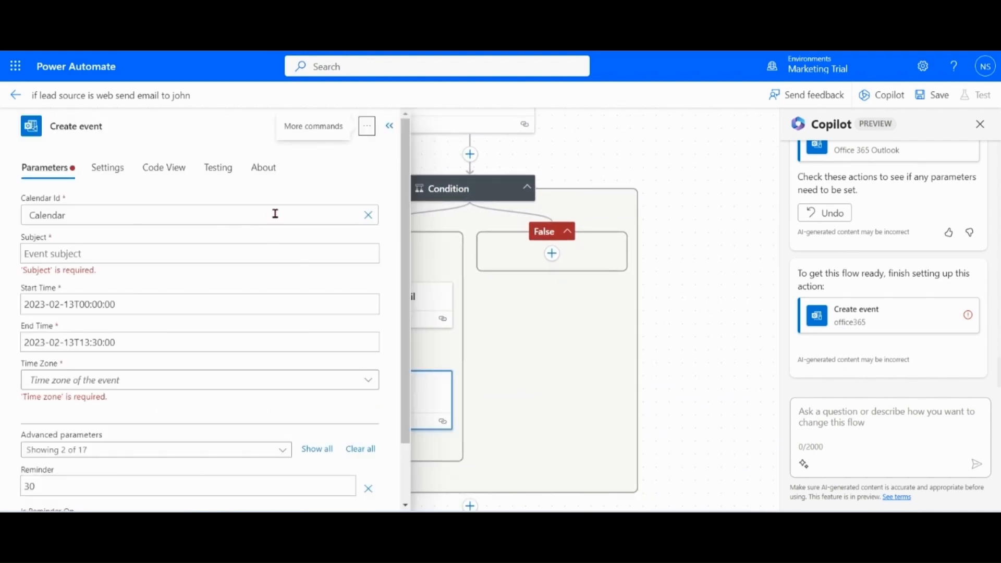
click(161, 256)
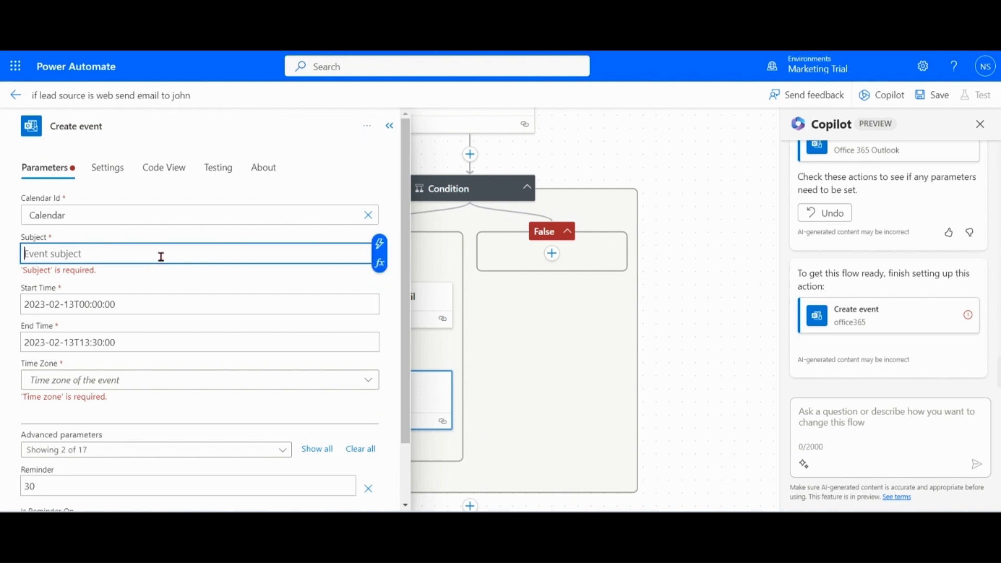
text(Test Sub)
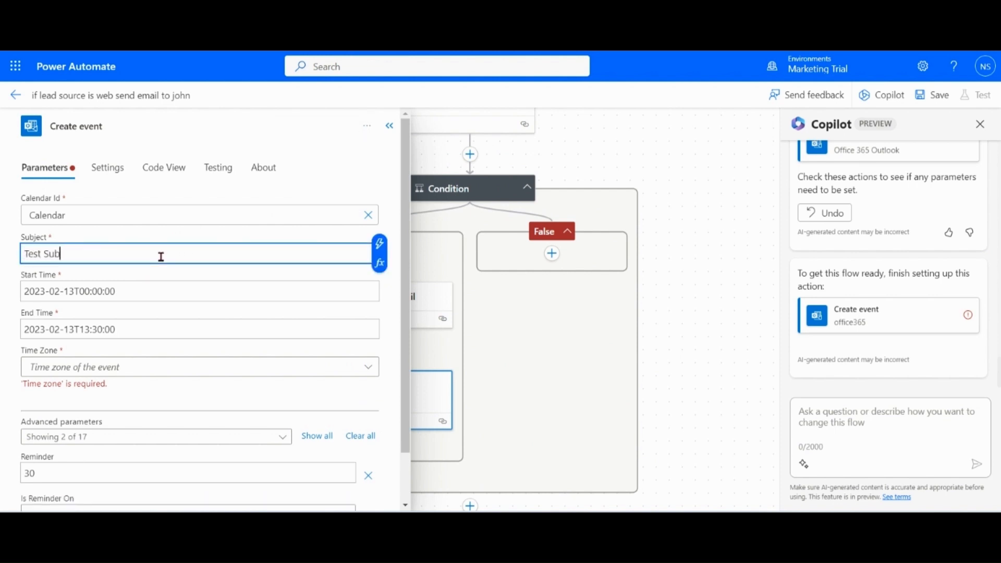
text(ject)
click(371, 369)
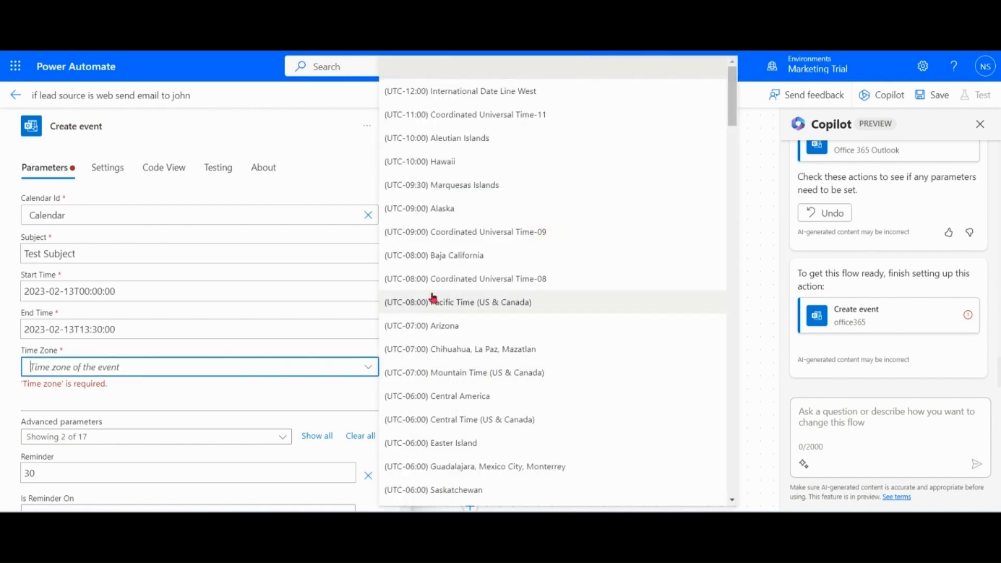
click(459, 256)
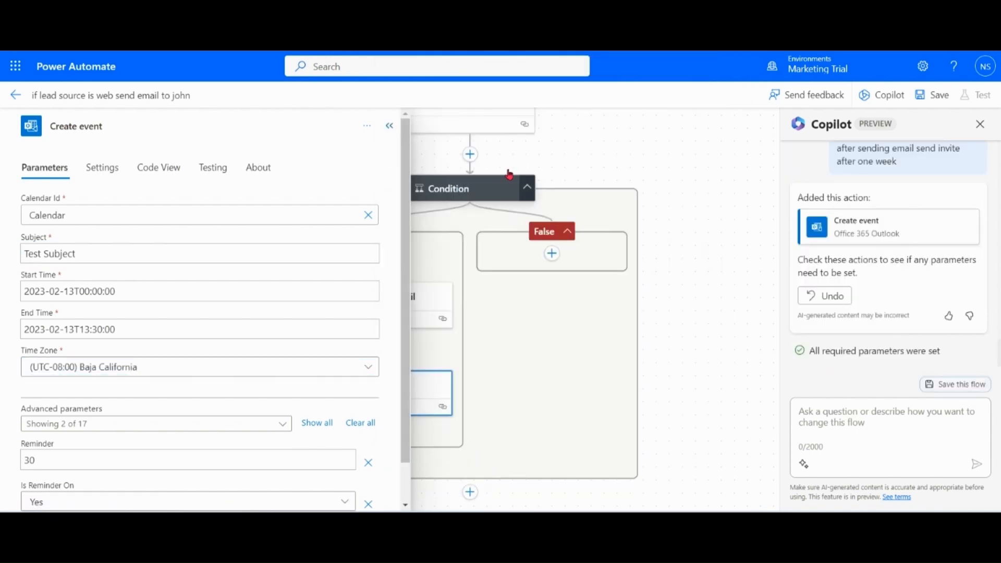
click(390, 125)
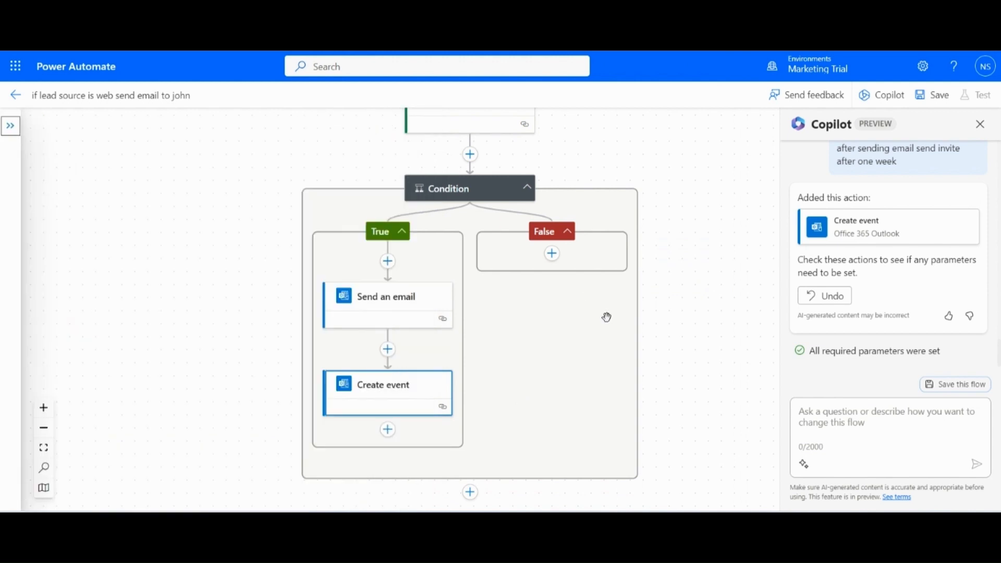
Have Copilot add an action with the request "if condition false send me mobile notification"
click(805, 466)
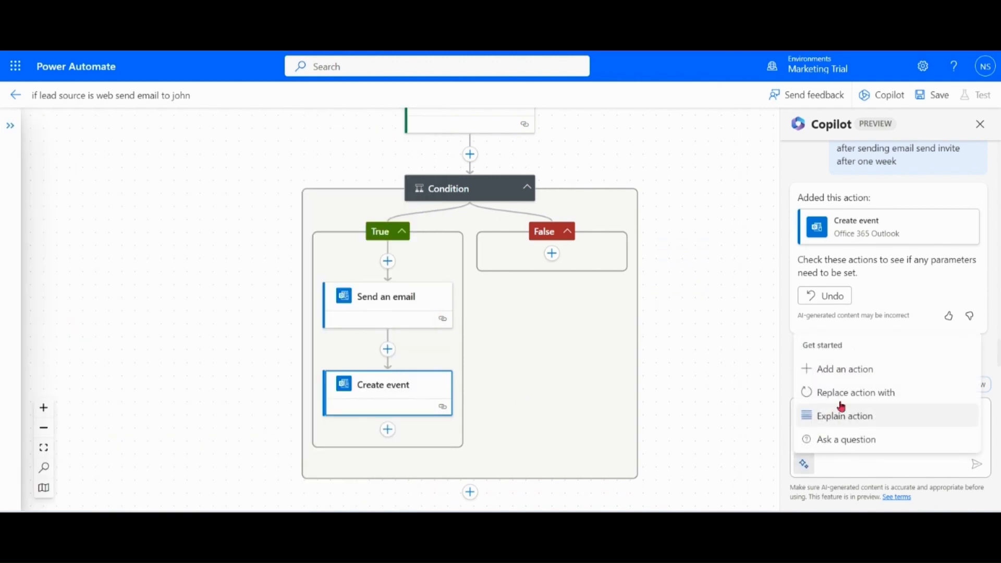
click(829, 370)
drag(861, 413, 788, 417)
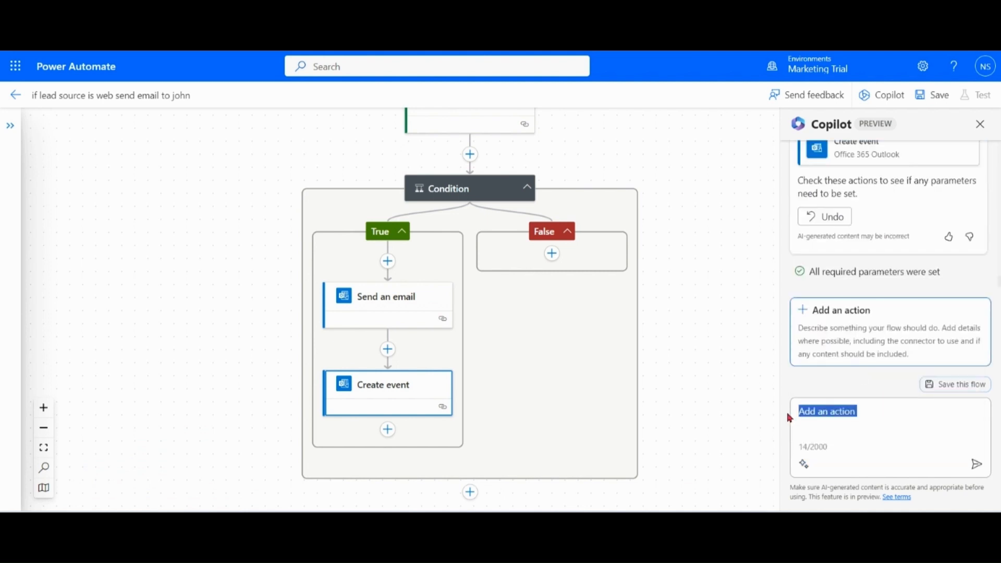
text(if condition false send me mobile notification)
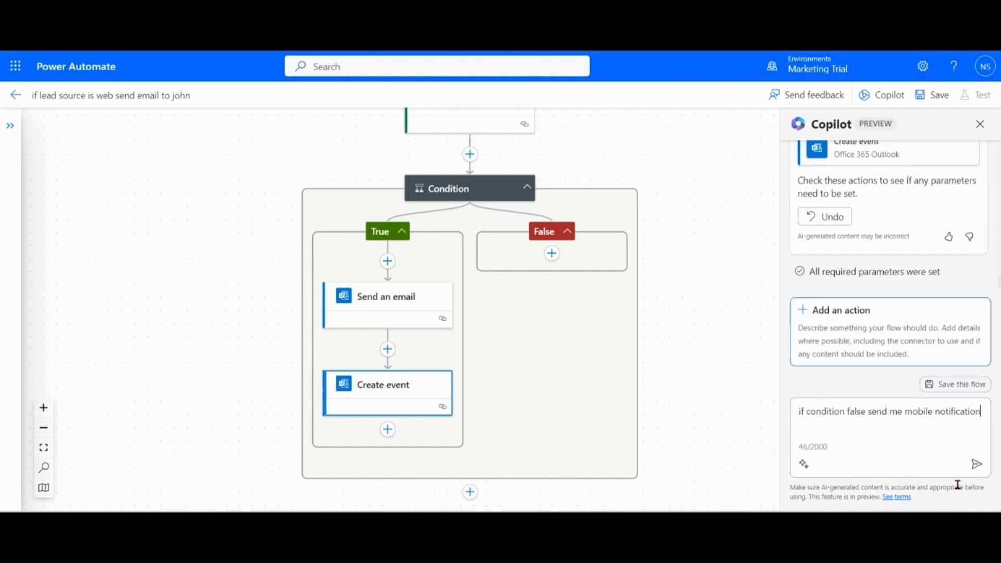
click(974, 465)
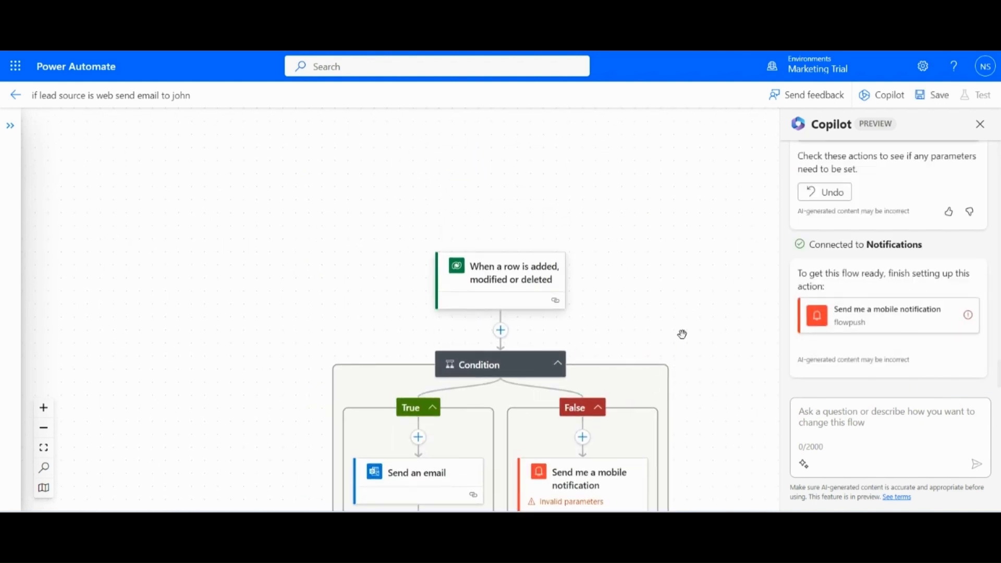
Set the text of the mobile notification action in the False branch to "test message"
drag(682, 334, 648, 165)
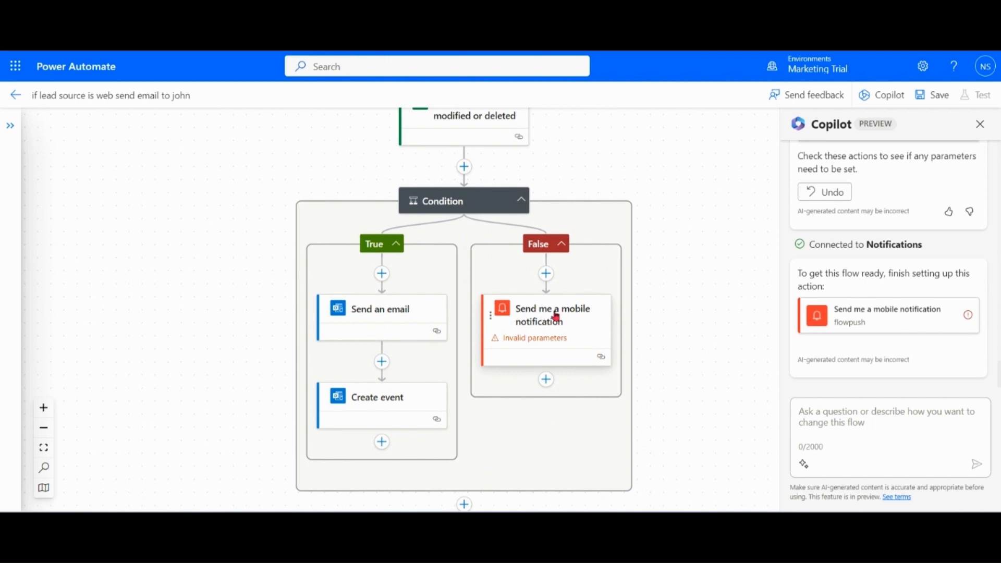
click(542, 343)
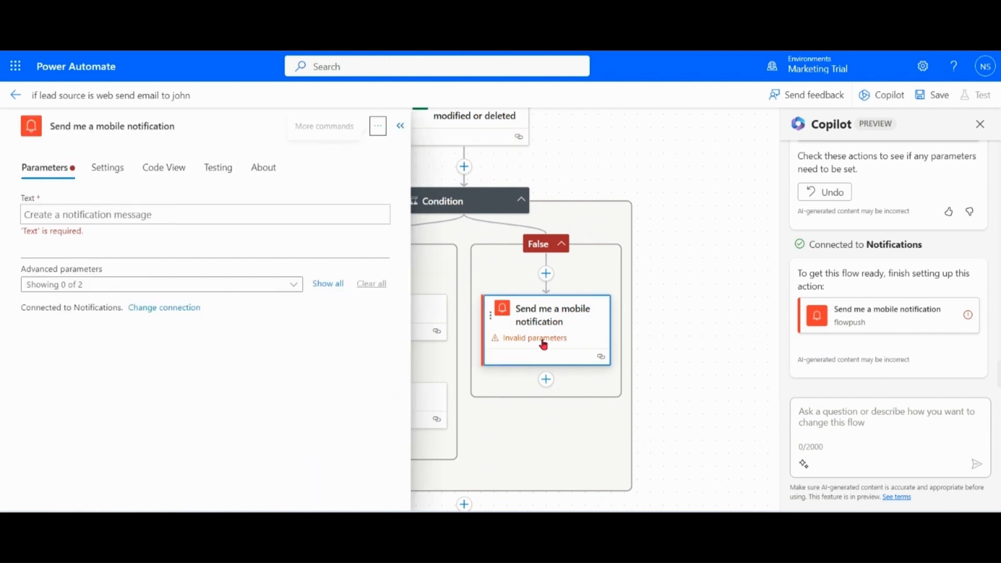
click(246, 213)
text(test )
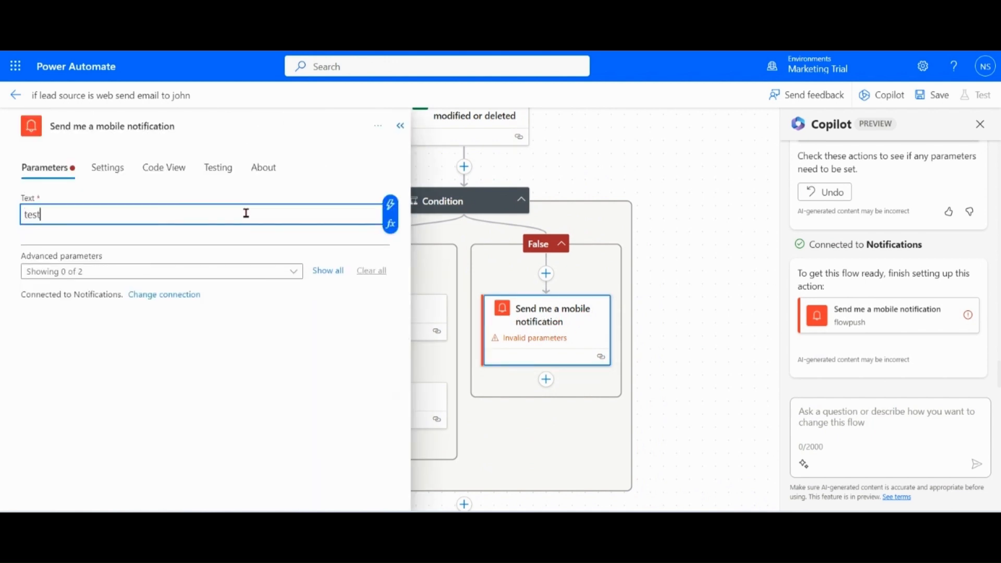
text(message)
click(694, 278)
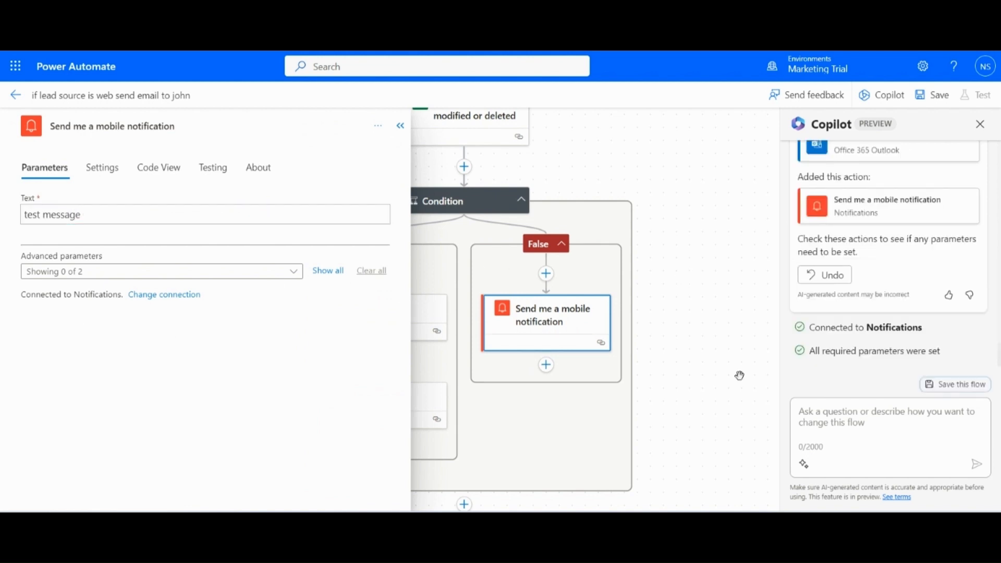
Ask Copilot to "replace mobile notification with calender request" and give its response a positive rating
click(804, 464)
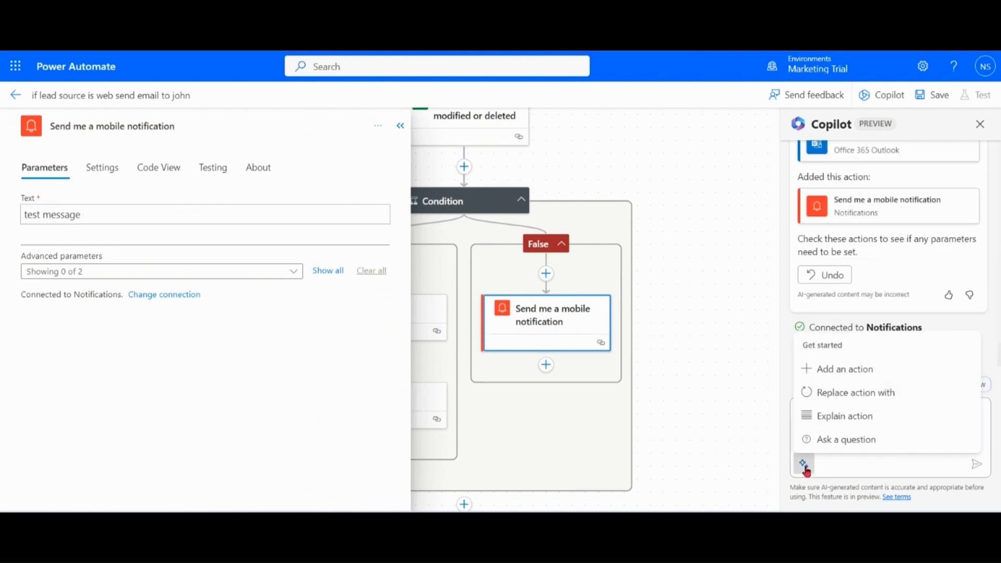
click(851, 393)
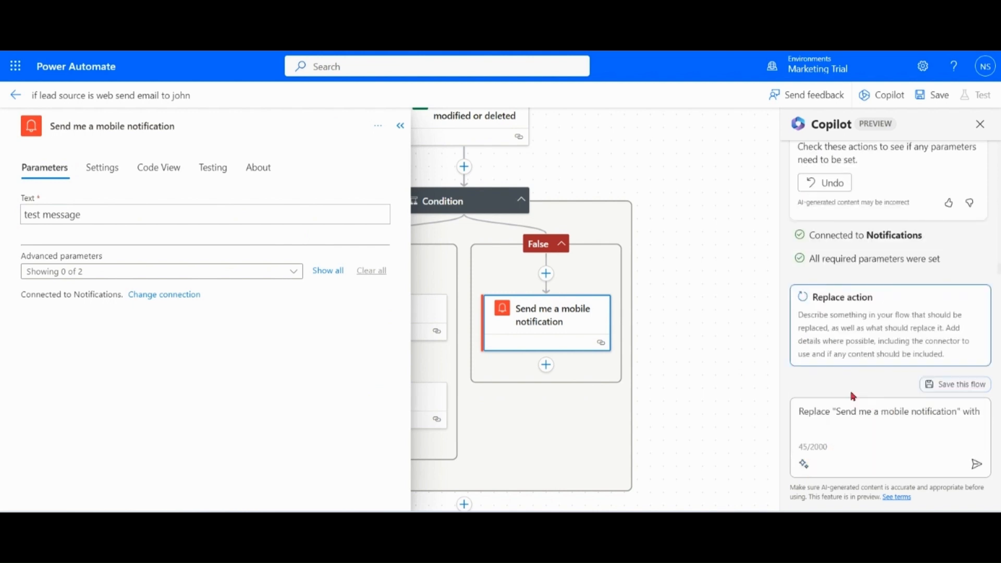
key(ctrl+a)
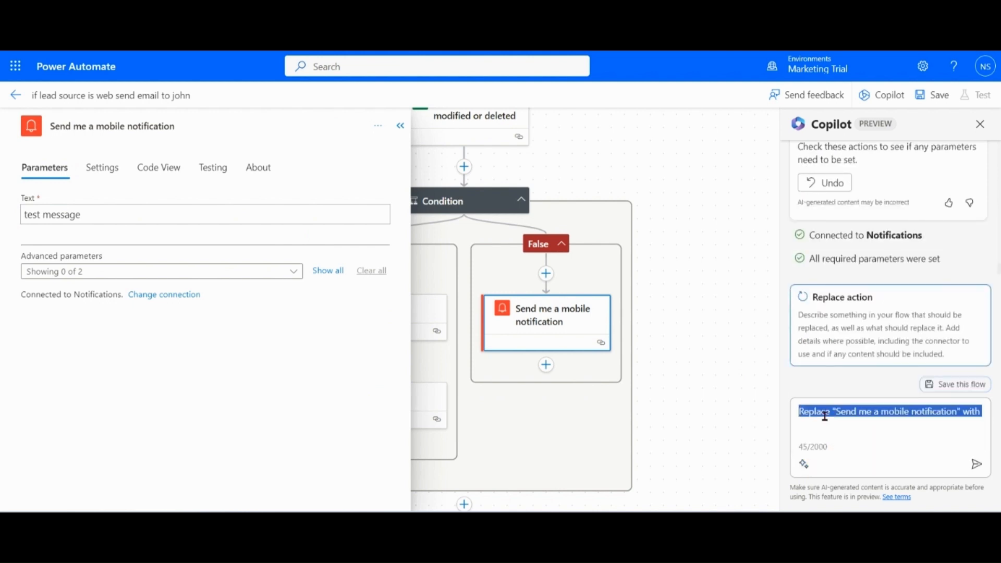
text(replace mobile notification with calender request)
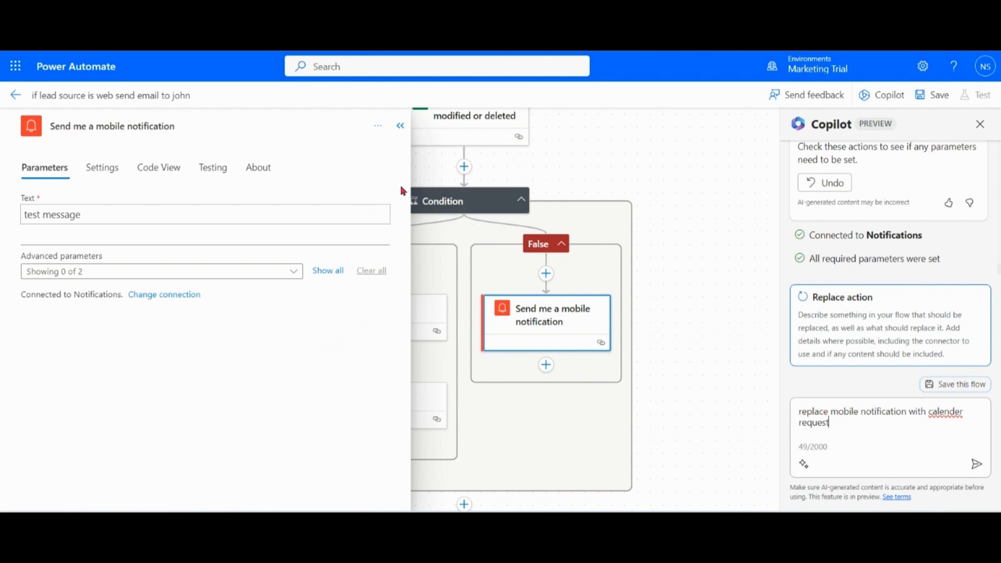
click(400, 126)
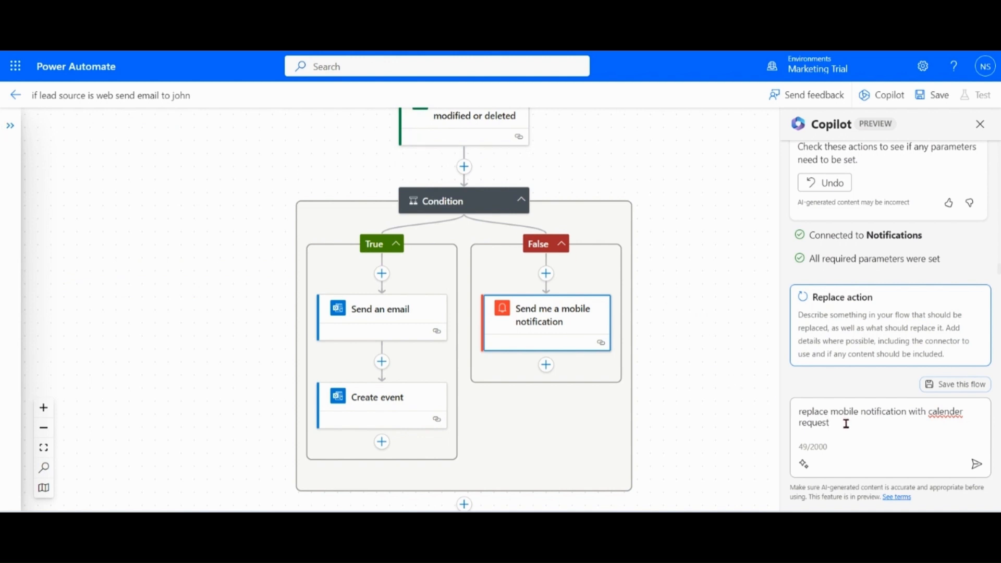
key(Return)
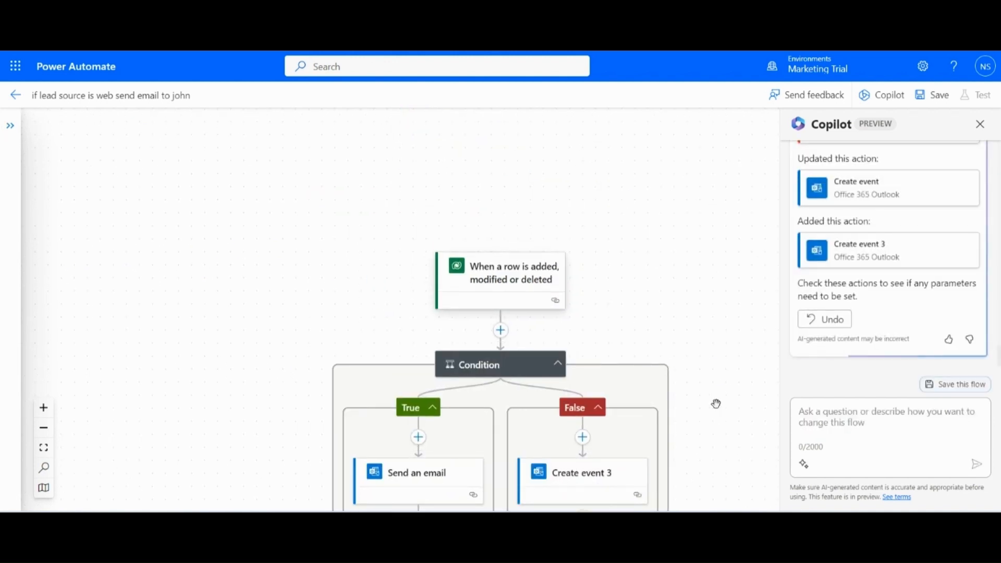
drag(702, 409, 672, 236)
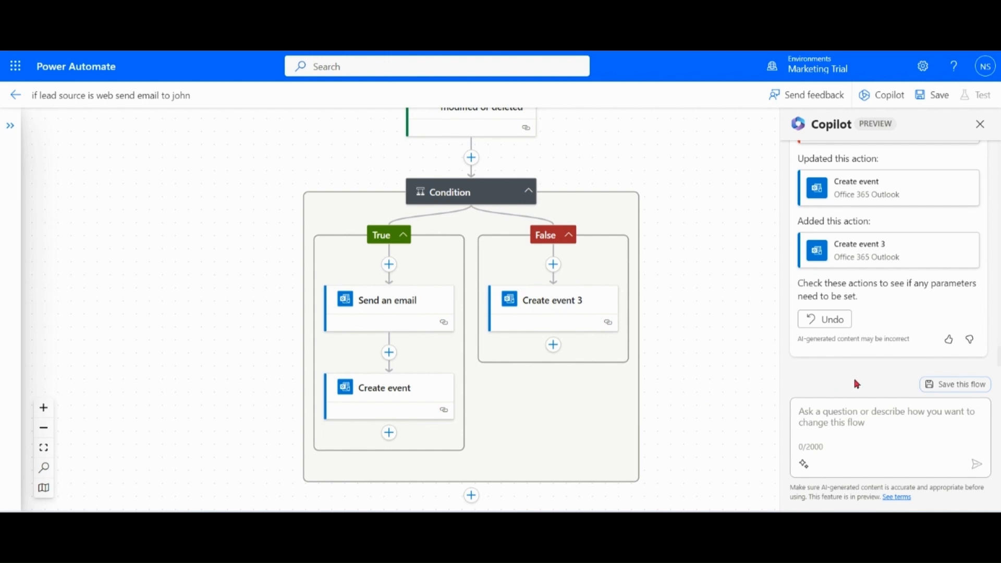
click(949, 343)
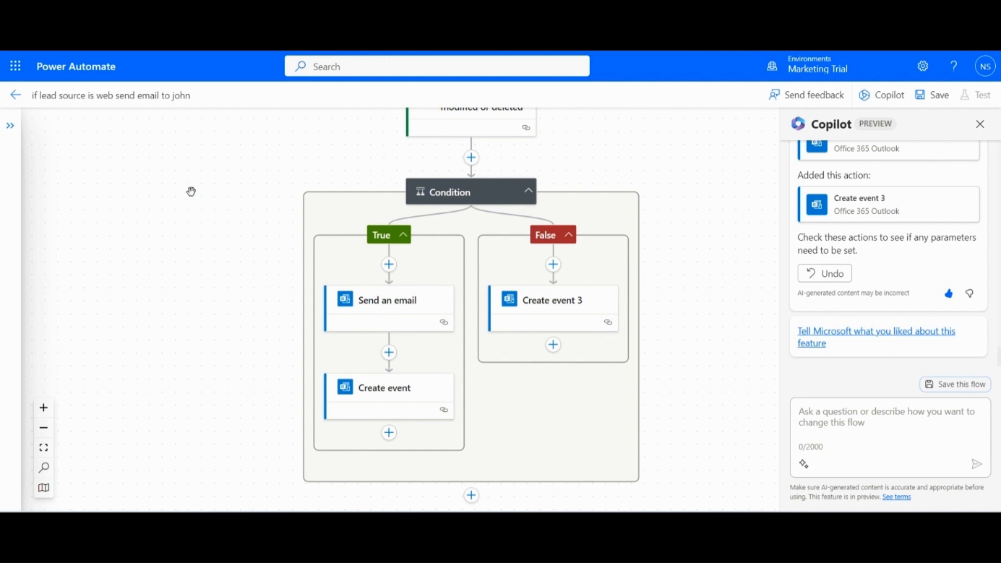
Leave the flow without saving and start a new one with Describe it to design it (preview)
click(17, 97)
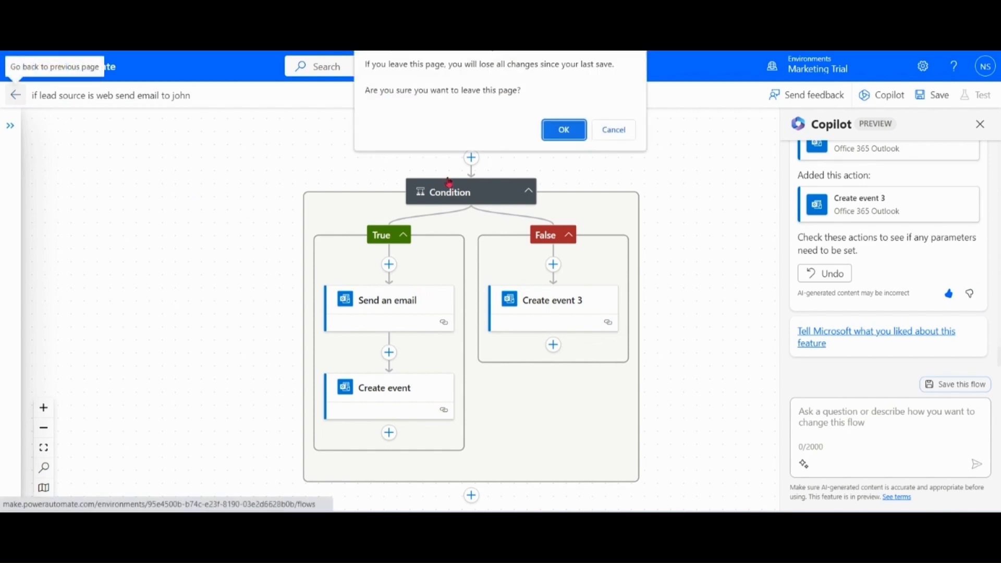
key(Return)
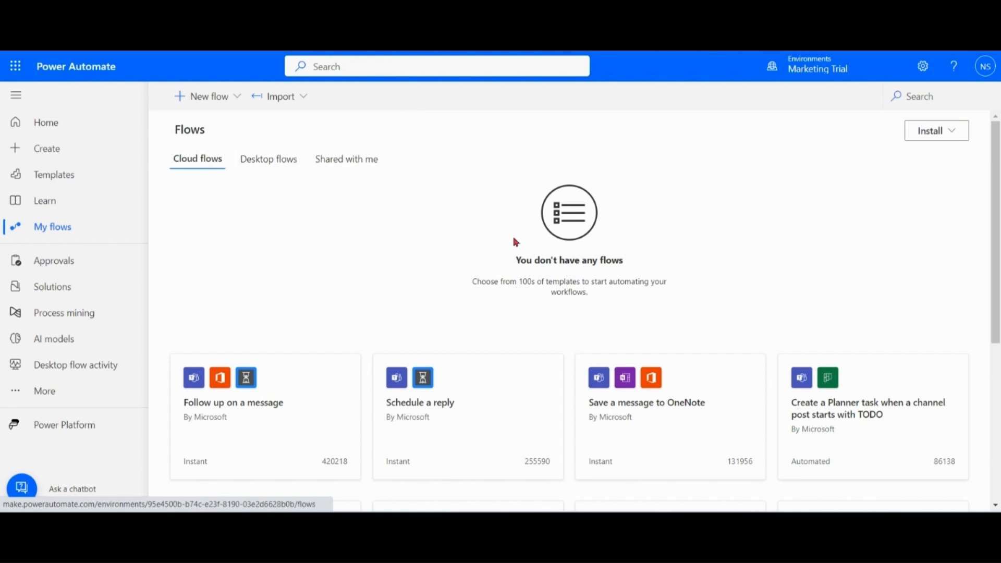
click(240, 99)
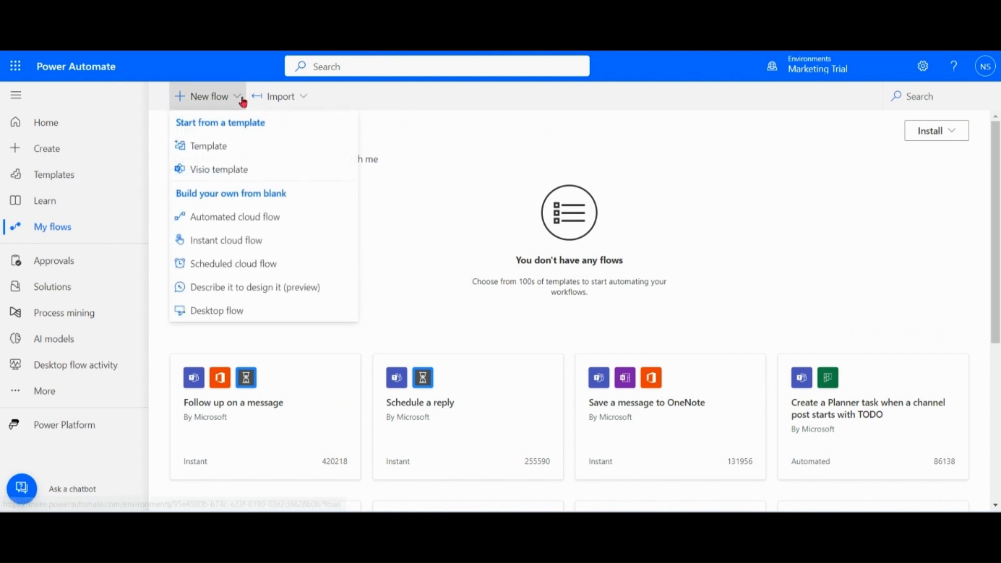
click(282, 288)
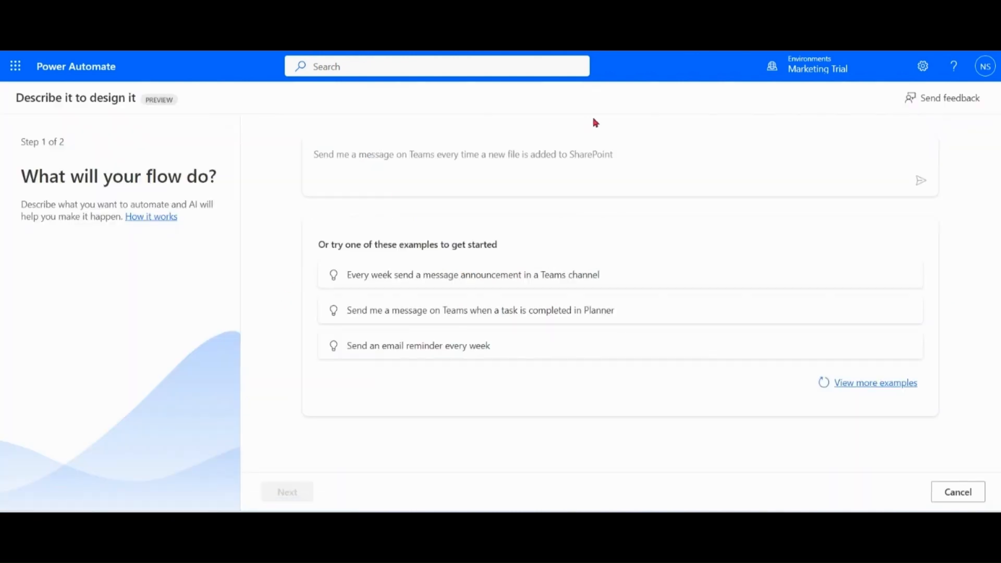